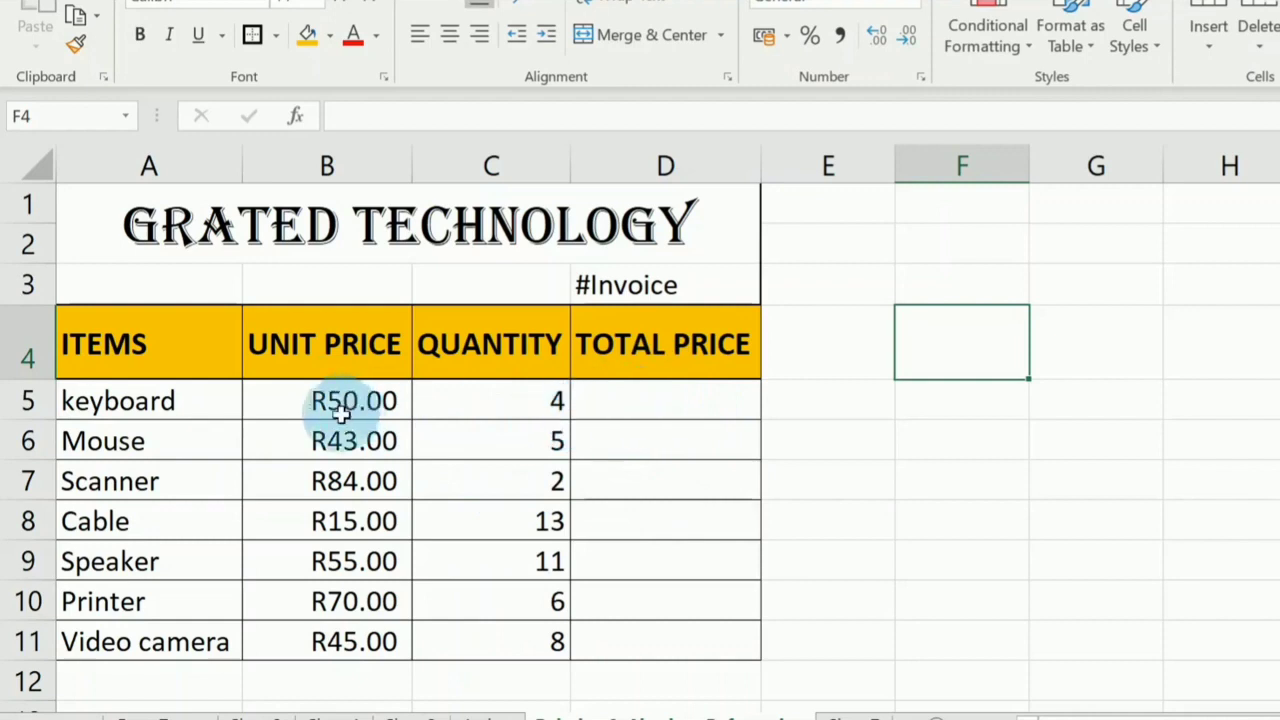
Calculate the keyboard's total price in D5 with =B5*C5 and fill the formula down through D11.
left_click(617, 405)
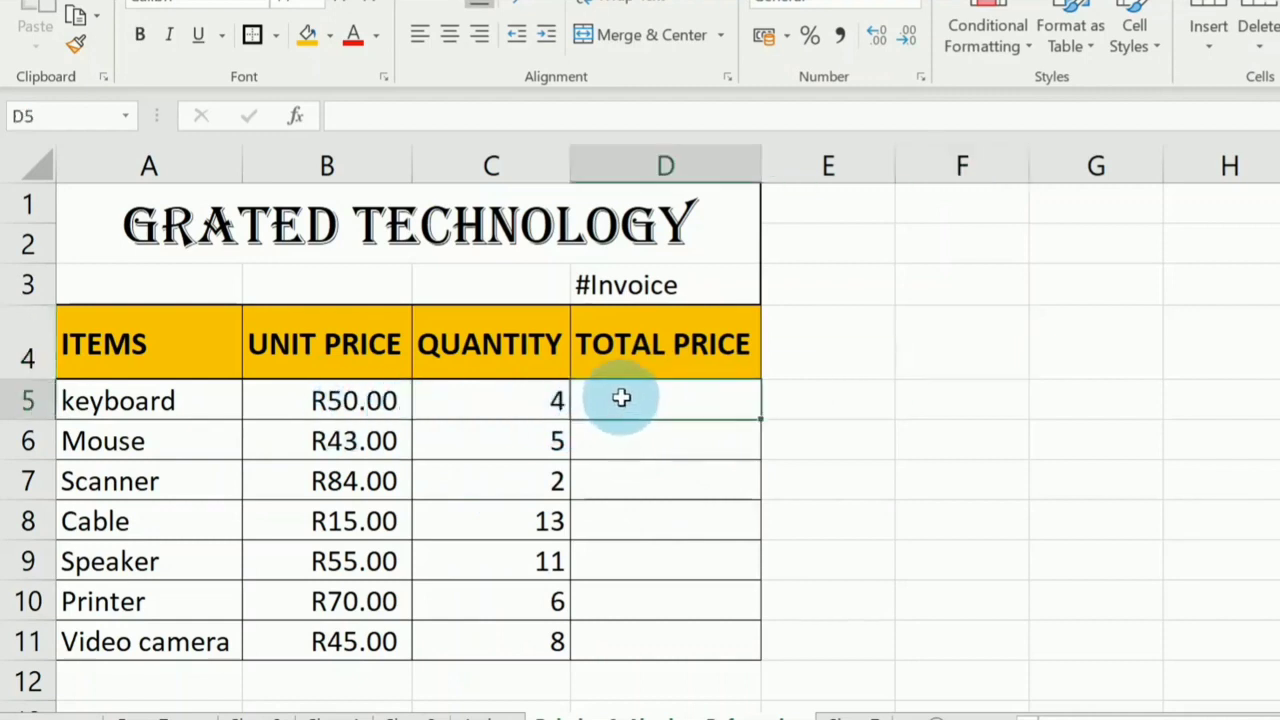
type("=")
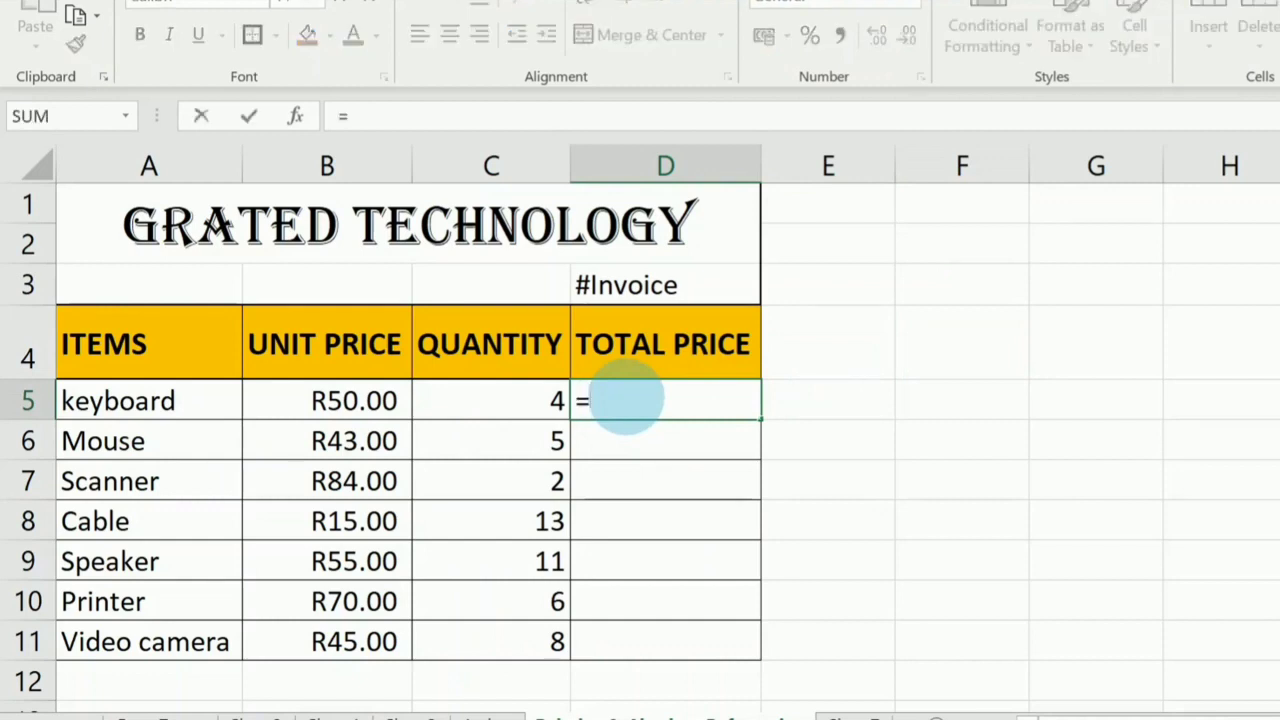
left_click(350, 400)
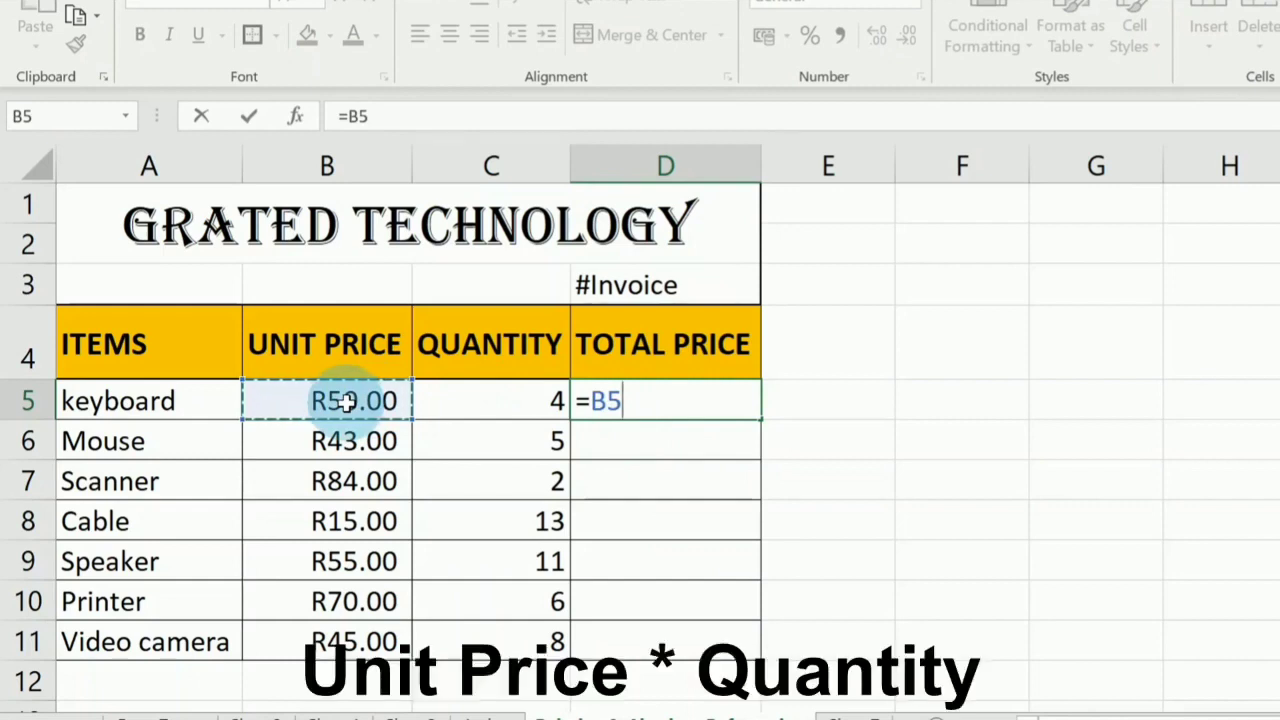
type("*")
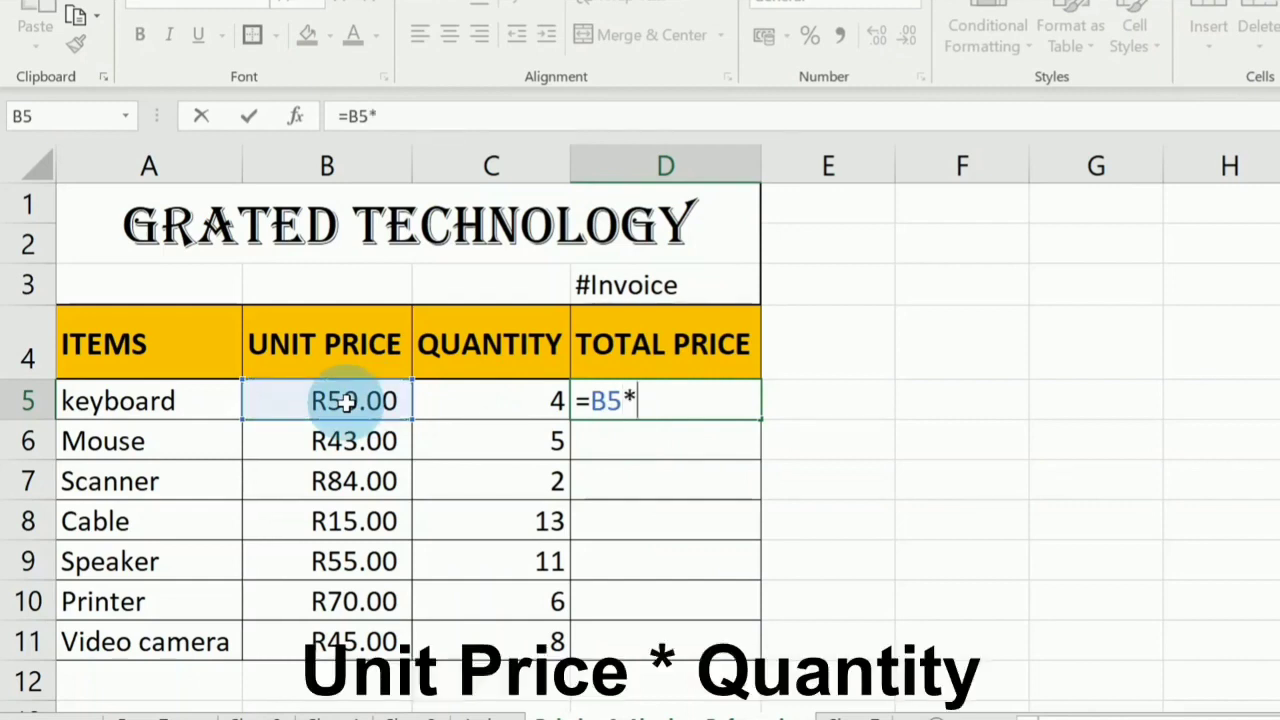
left_click(550, 398)
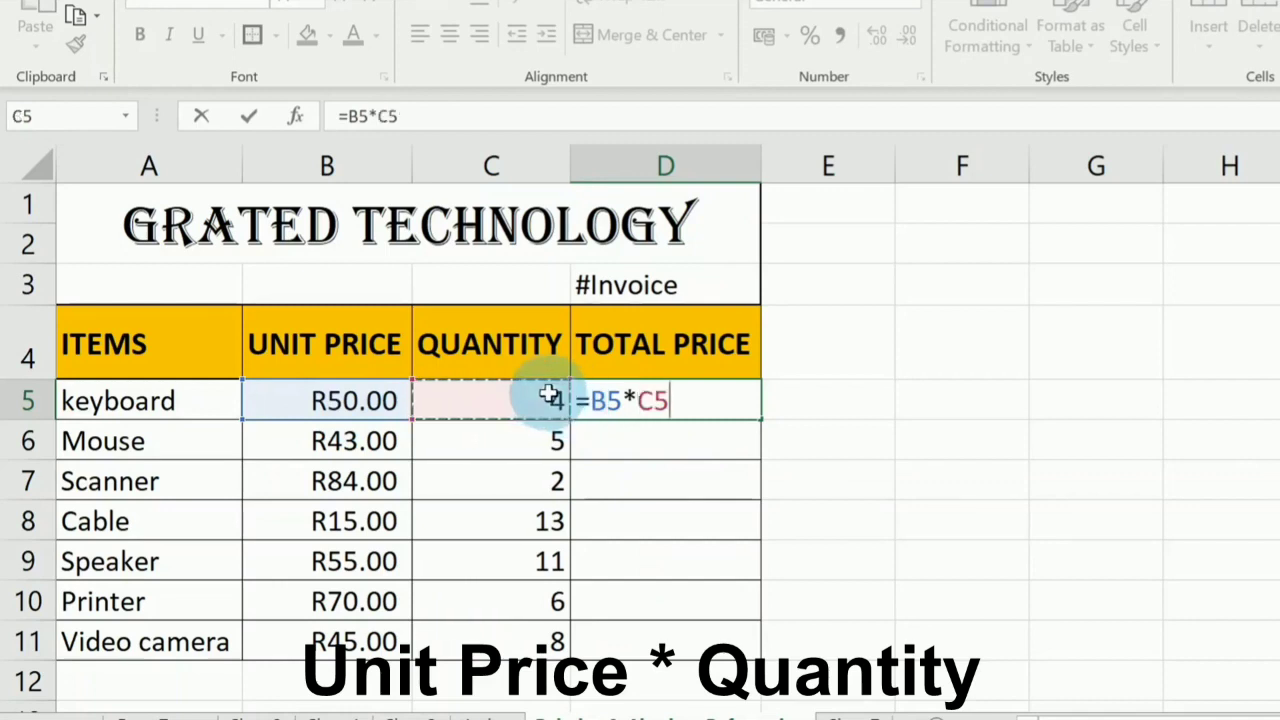
key("Return")
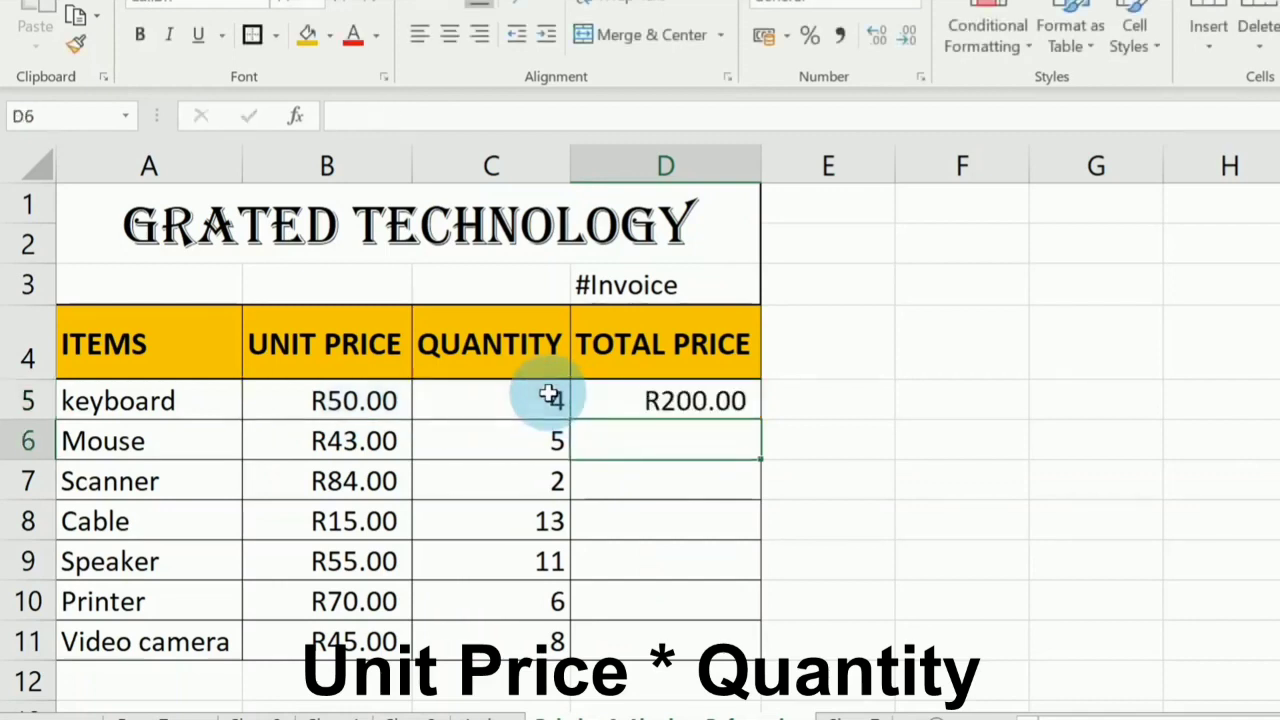
left_click(630, 398)
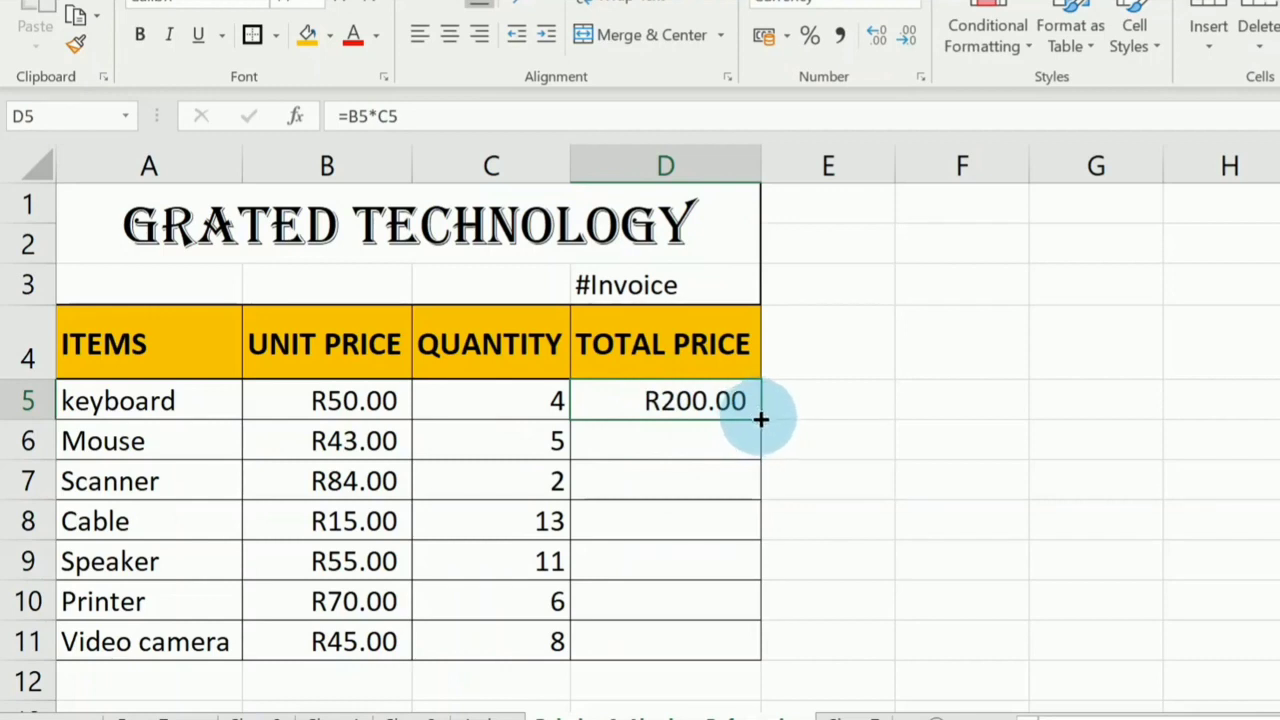
left_click_drag(762, 418, 750, 648)
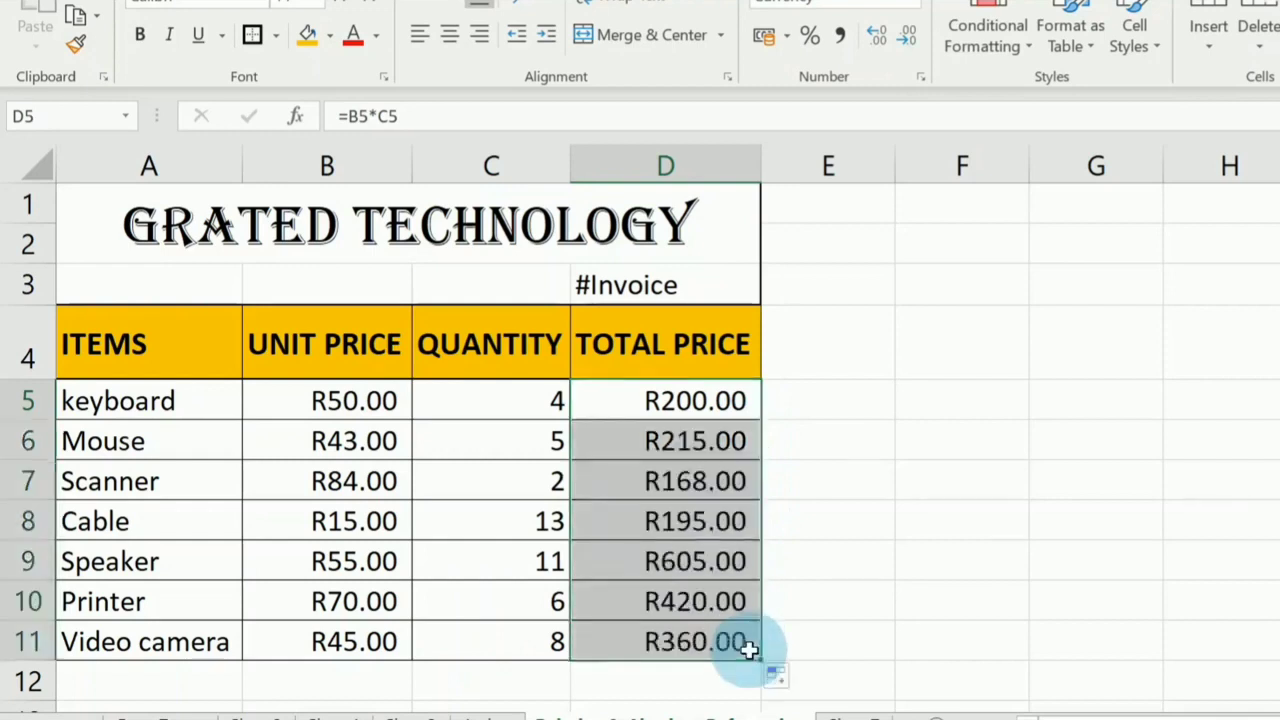
Inspect the total price formulas in D5, D6 and D7 to compare their cell references.
left_click(708, 400)
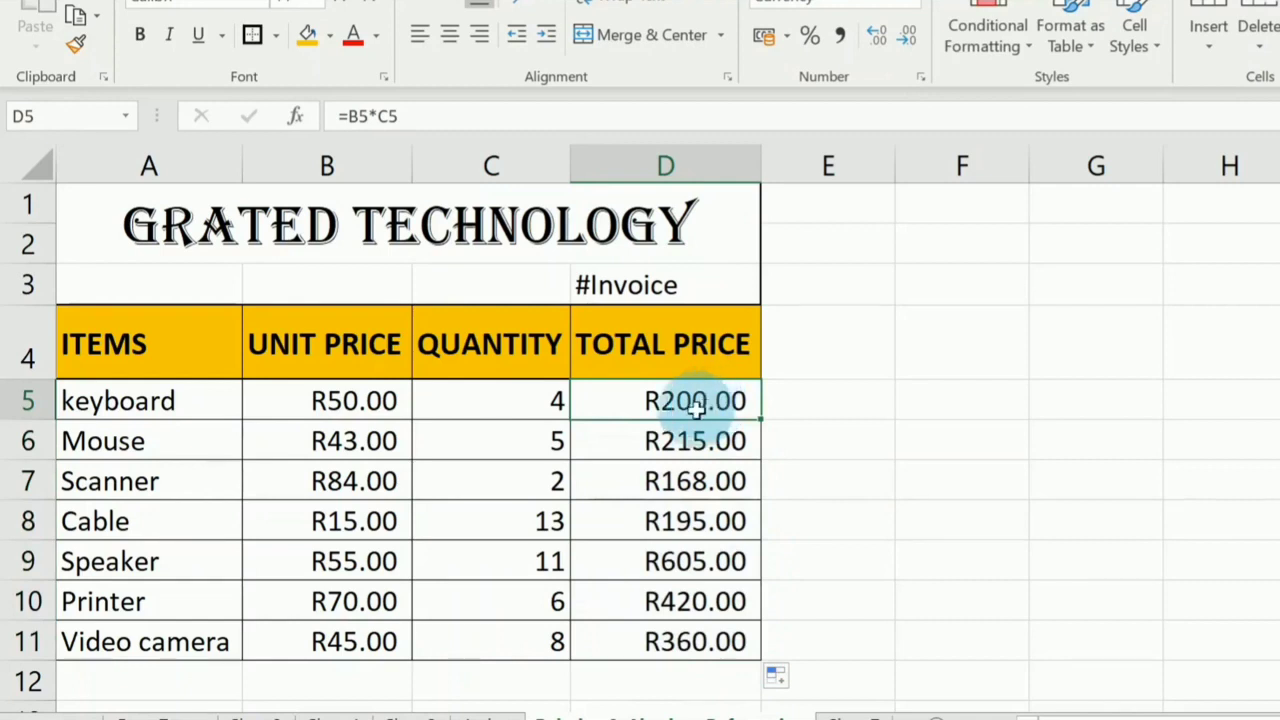
double_click(710, 400)
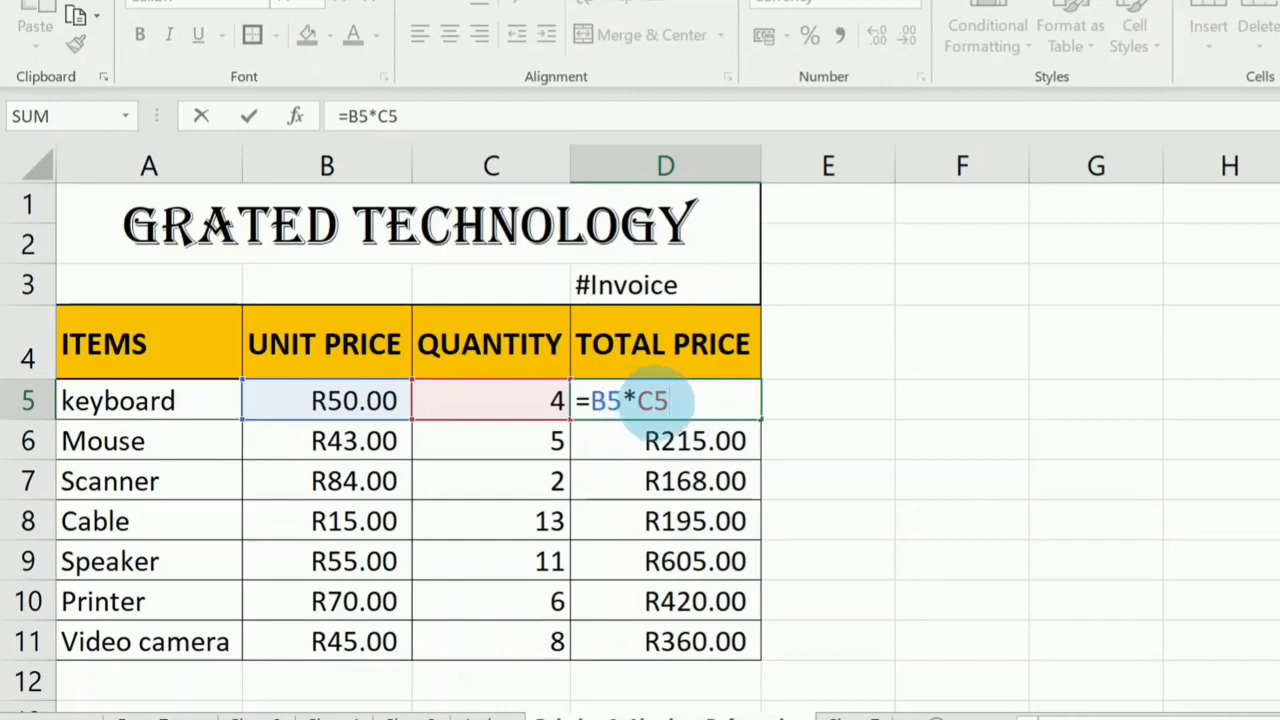
double_click(720, 440)
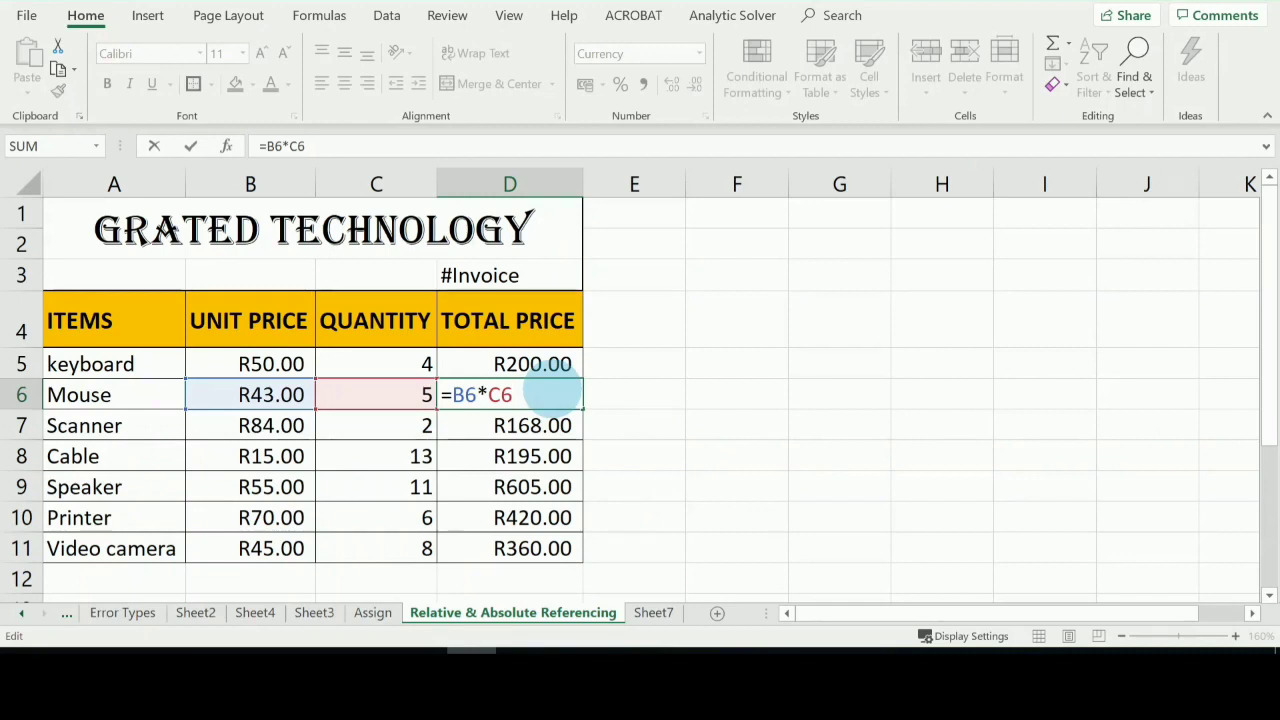
key("Return")
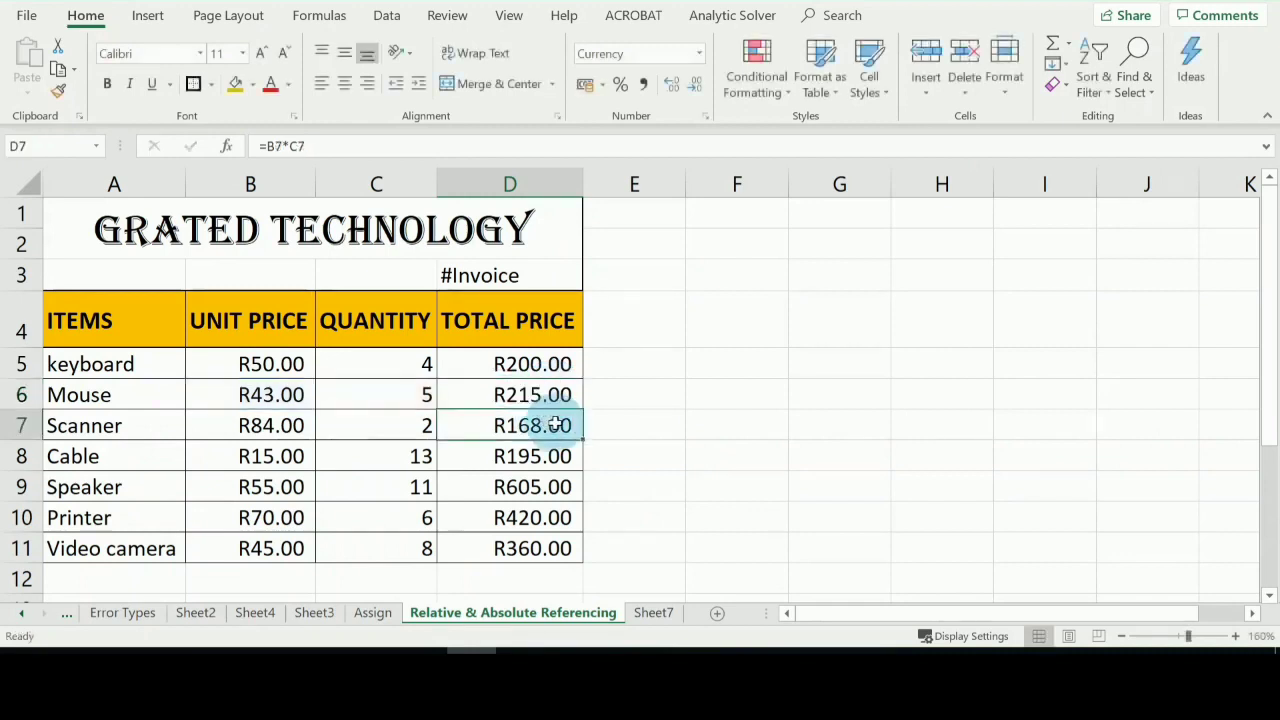
double_click(558, 425)
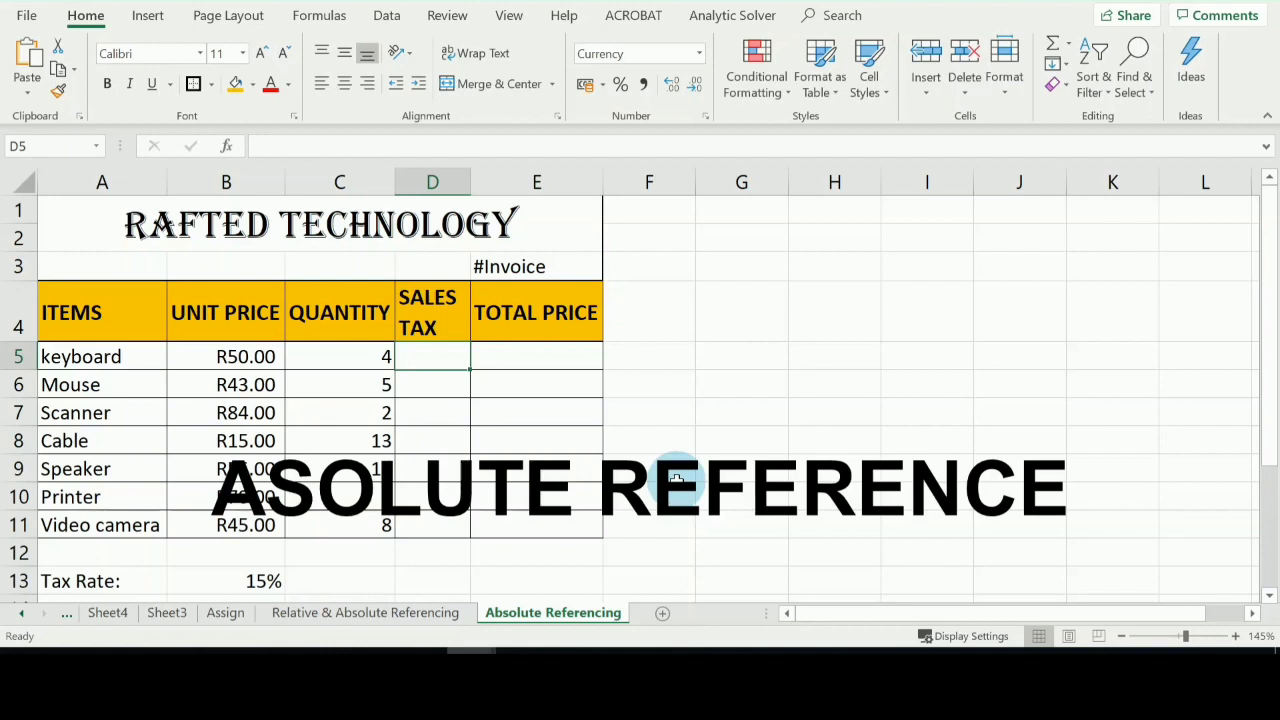
Examine the tax rate row and the Sales Tax column on the Absolute Referencing sheet.
left_click(18, 582)
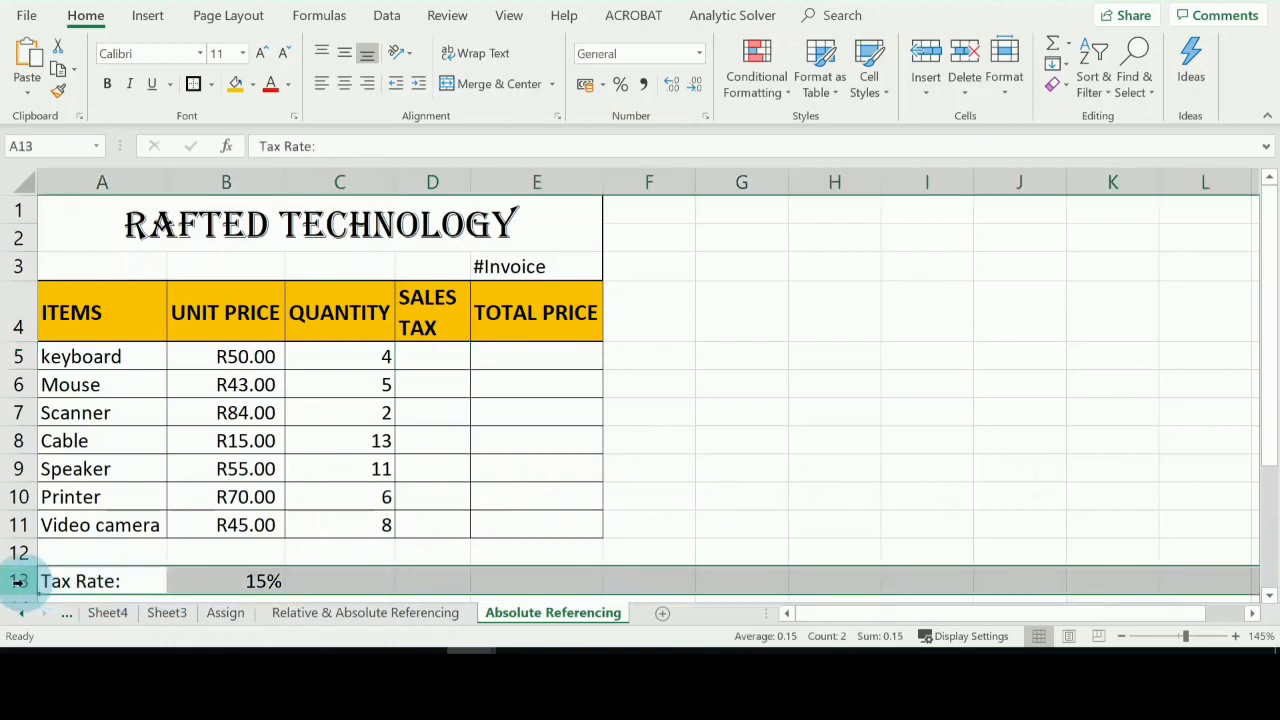
left_click(222, 584)
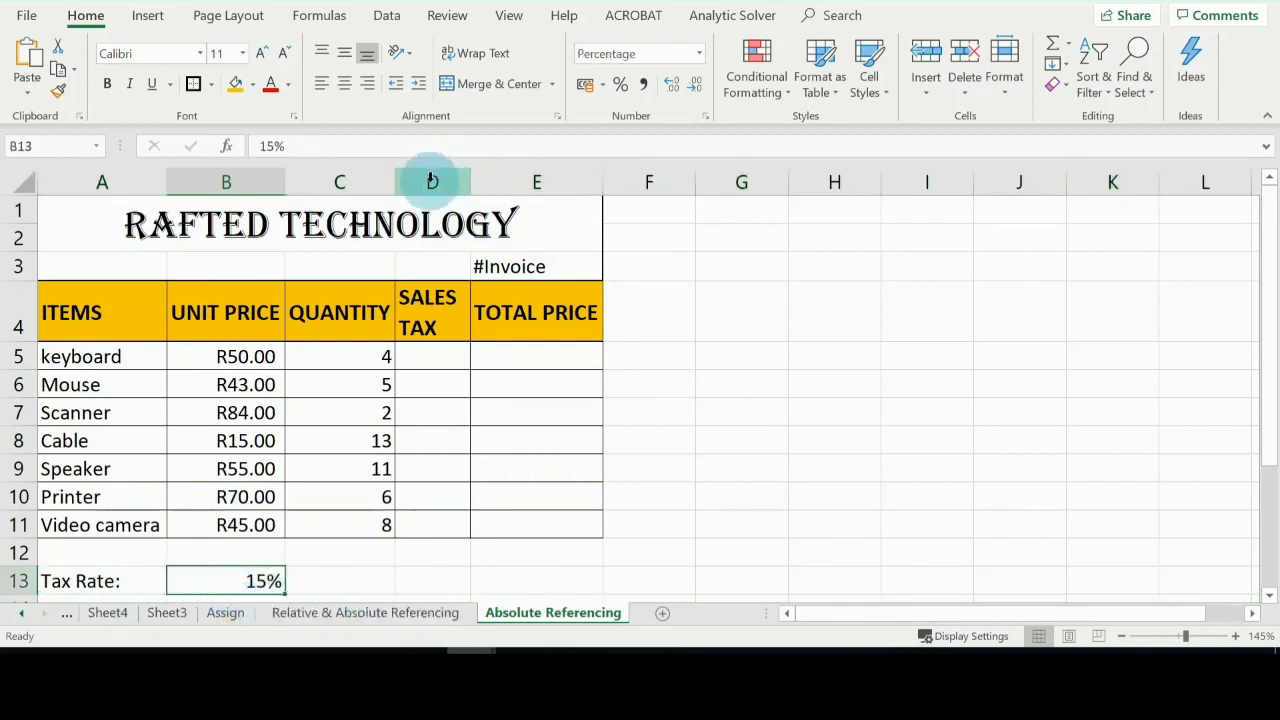
left_click(430, 180)
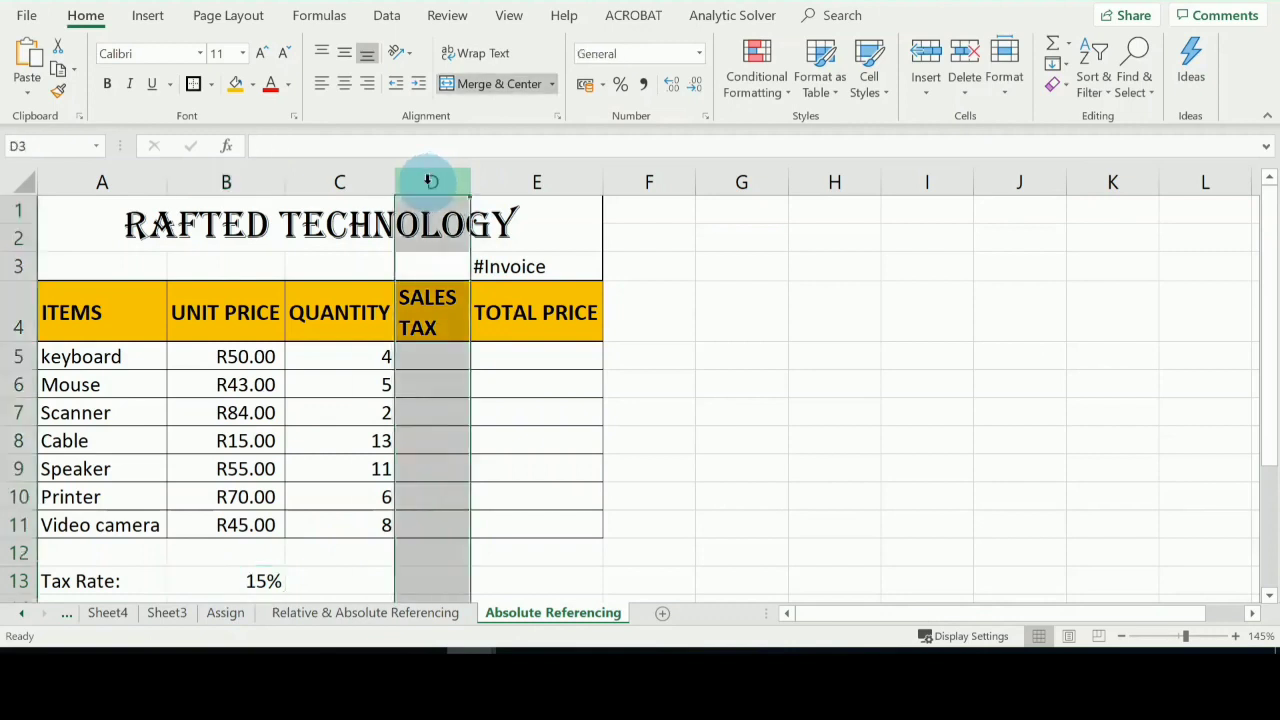
Calculate the keyboard's sales tax in D5 with the formula =(B5*C5)*B13.
left_click(435, 356)
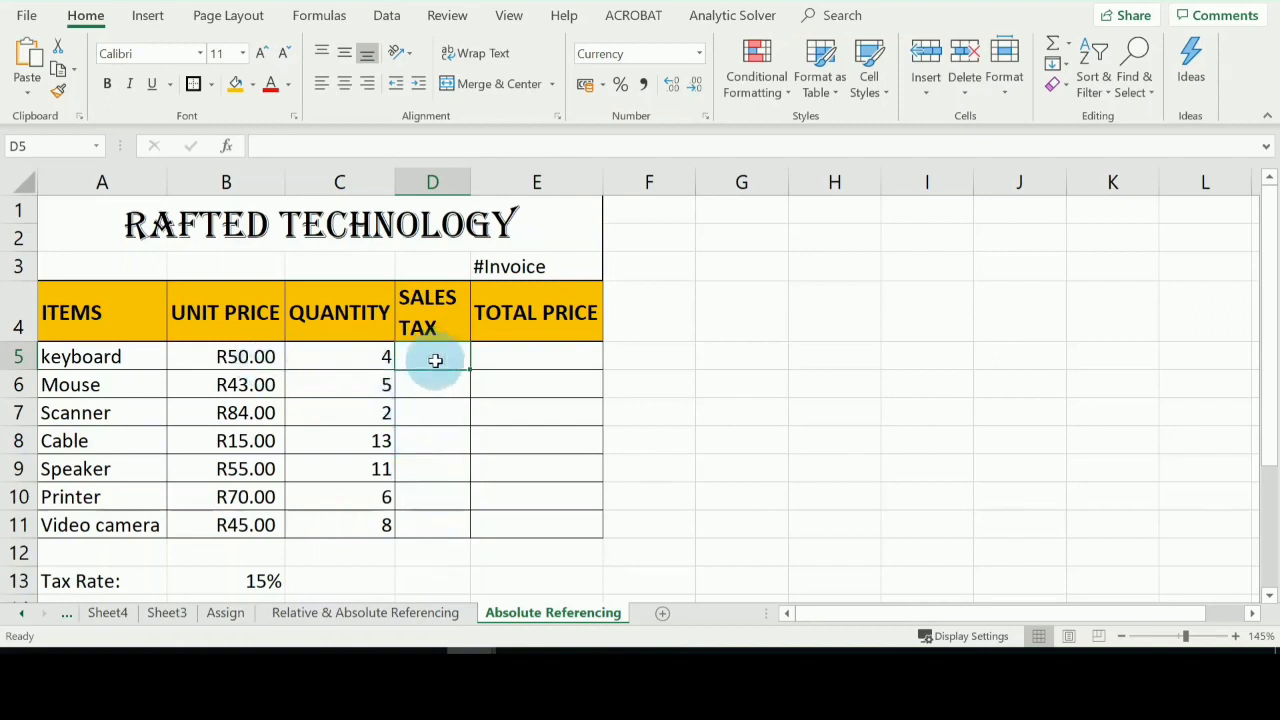
type("=")
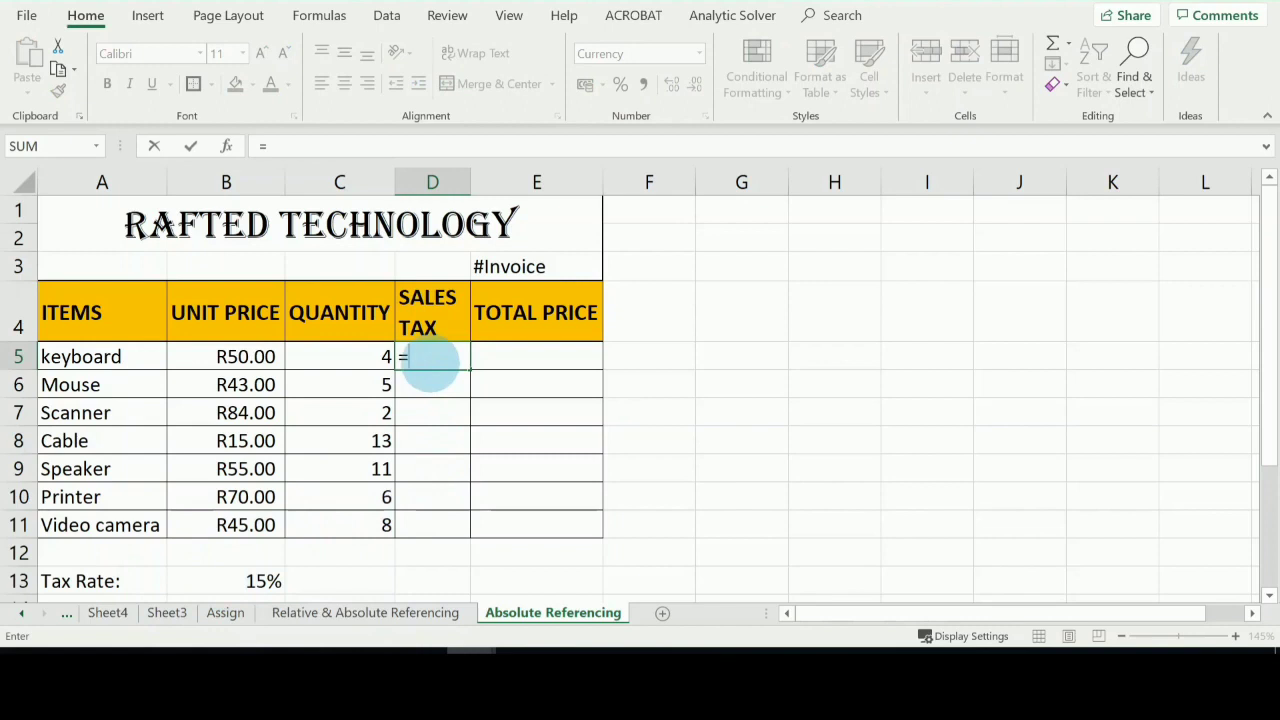
type("(")
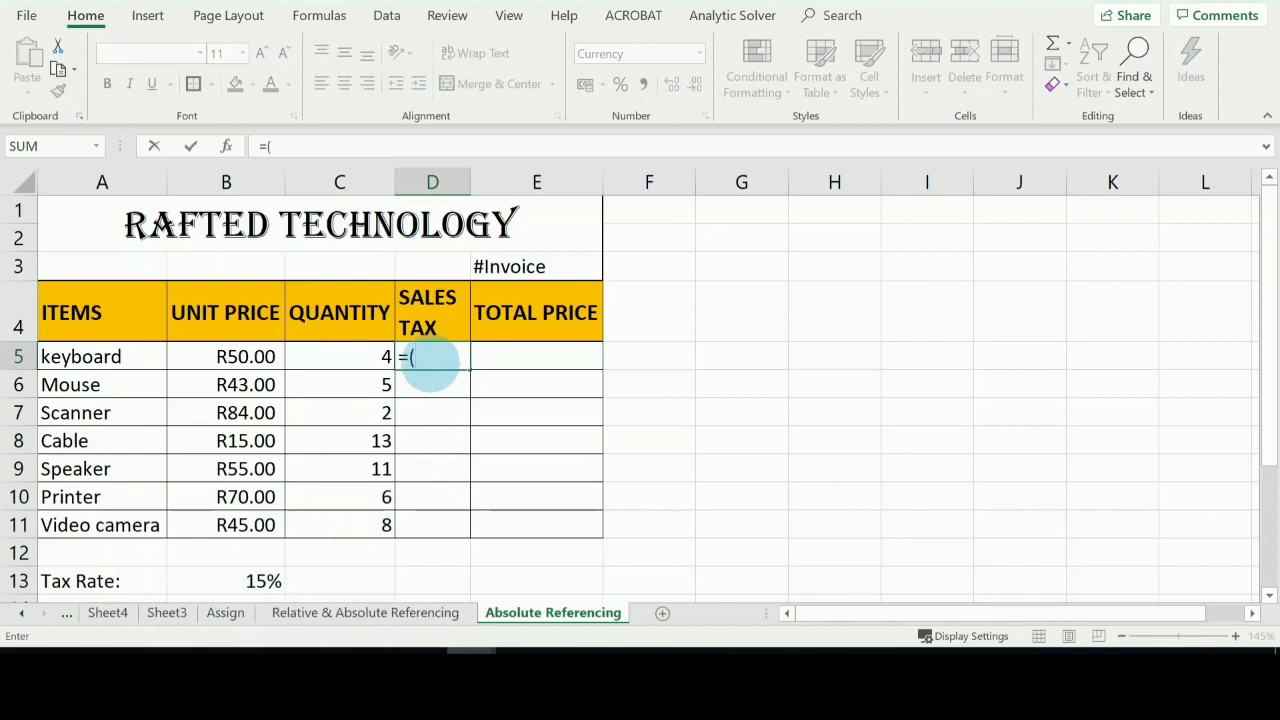
left_click(255, 352)
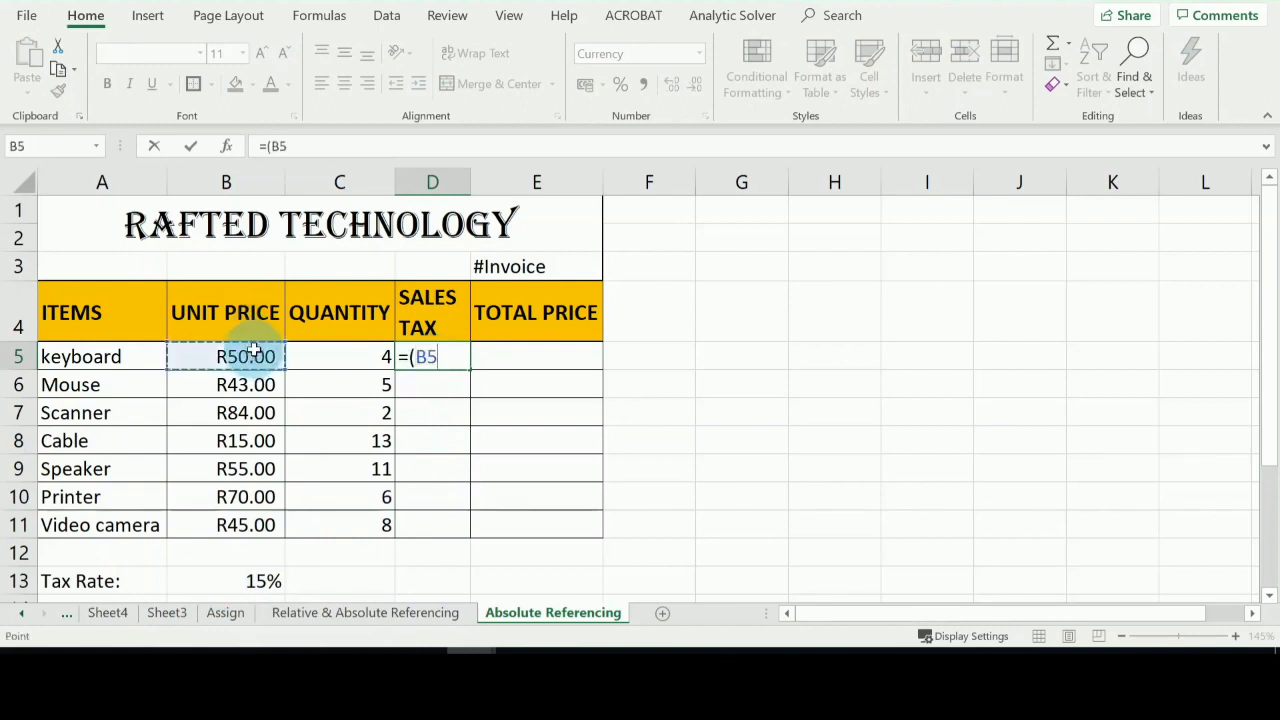
type("*")
left_click(373, 354)
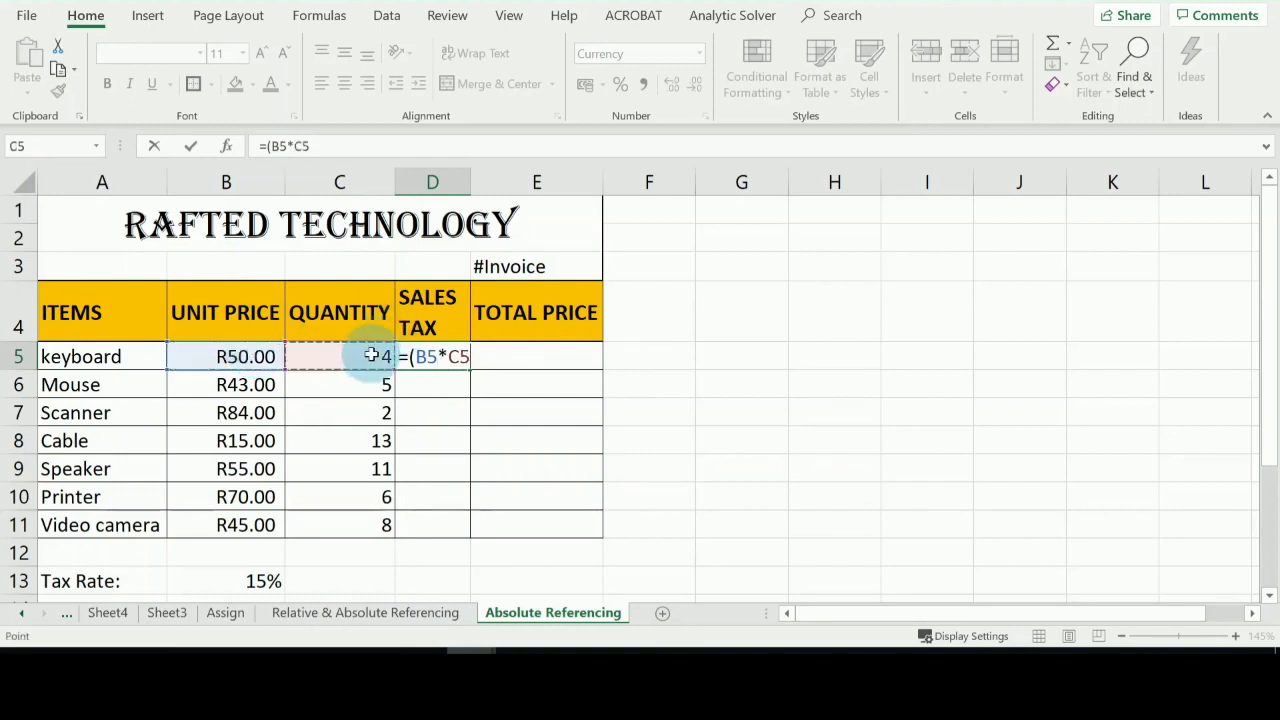
type(")*")
left_click(251, 582)
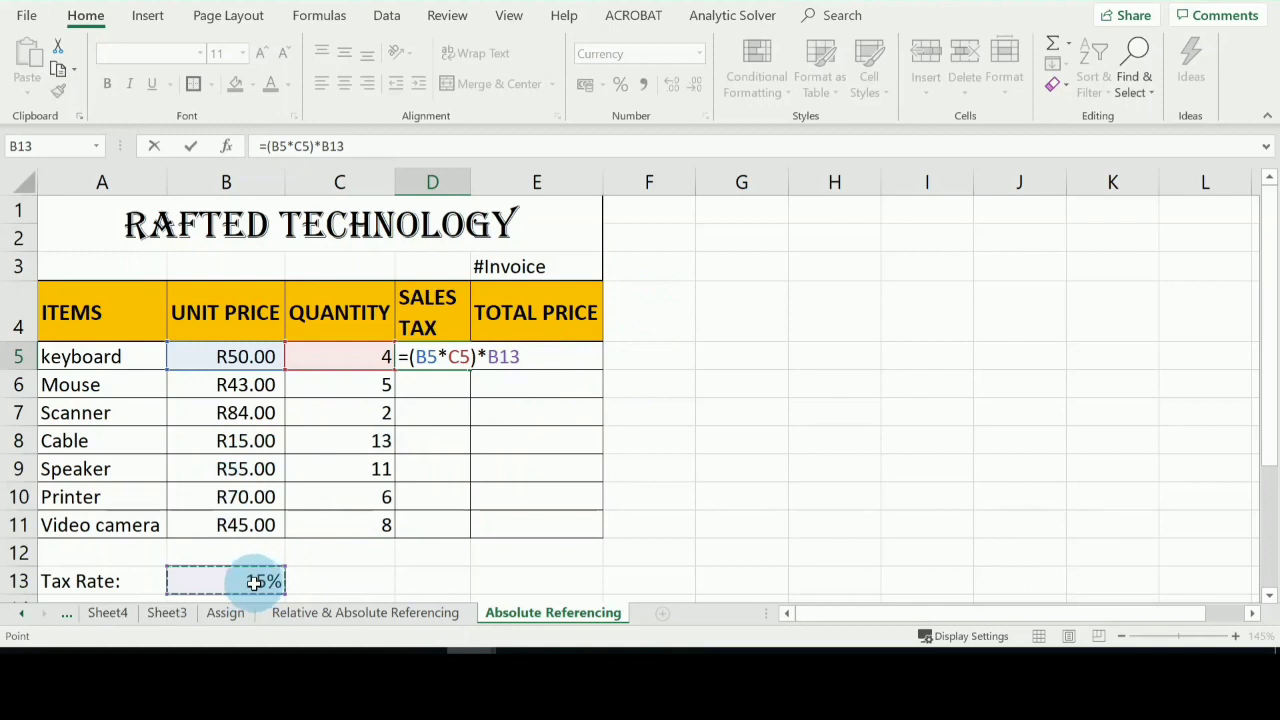
key("Return")
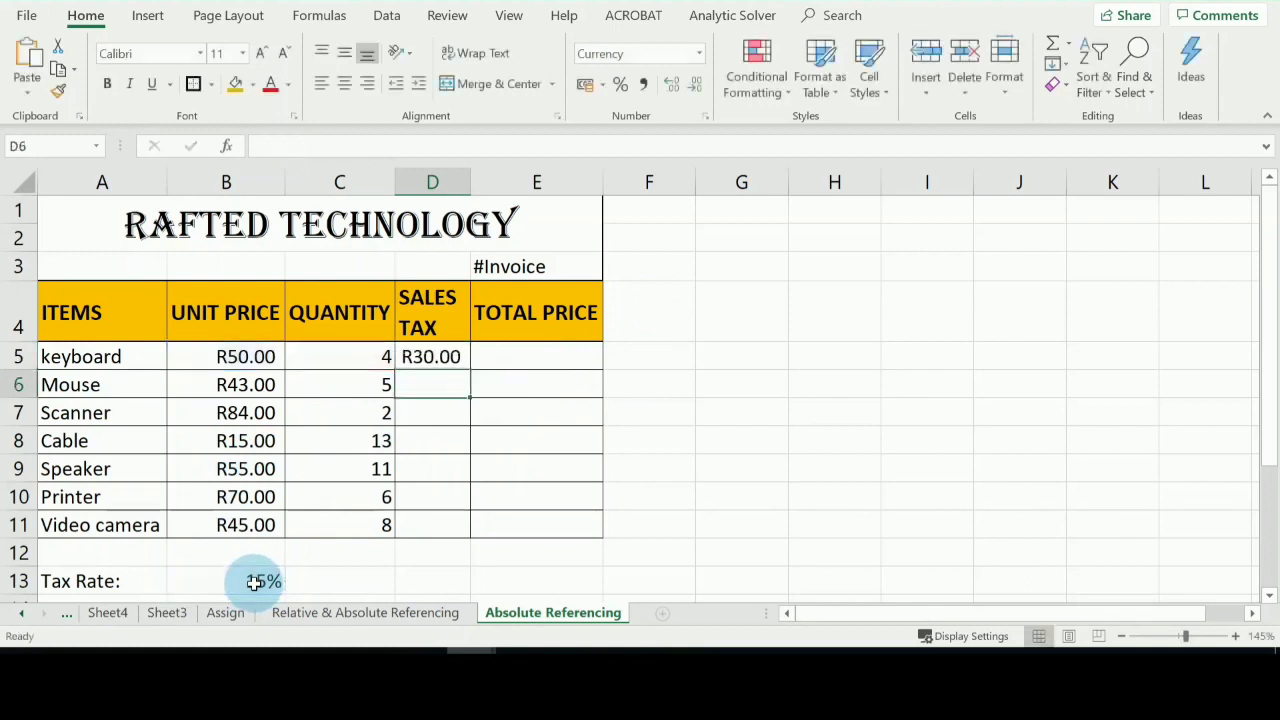
Try to fill the sales tax formula from D5 down through D11, and compare the formulas in D6 and D5.
left_click(430, 357)
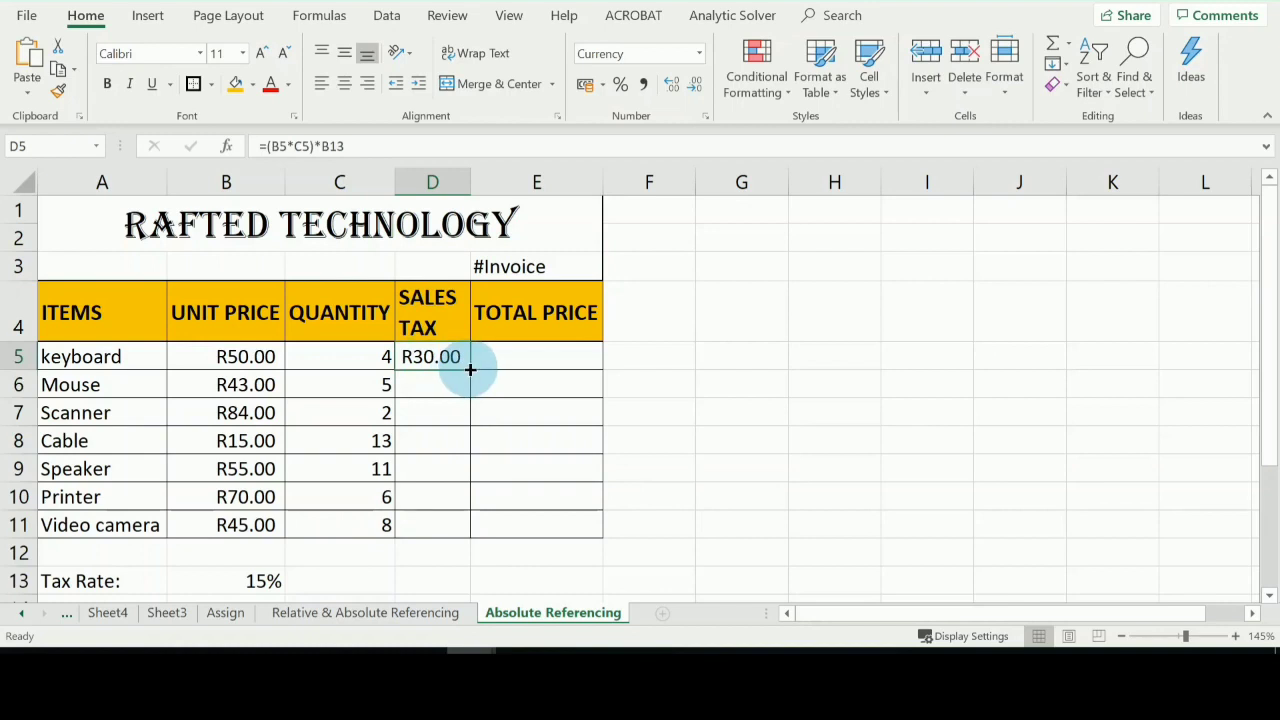
left_click_drag(470, 370, 466, 528)
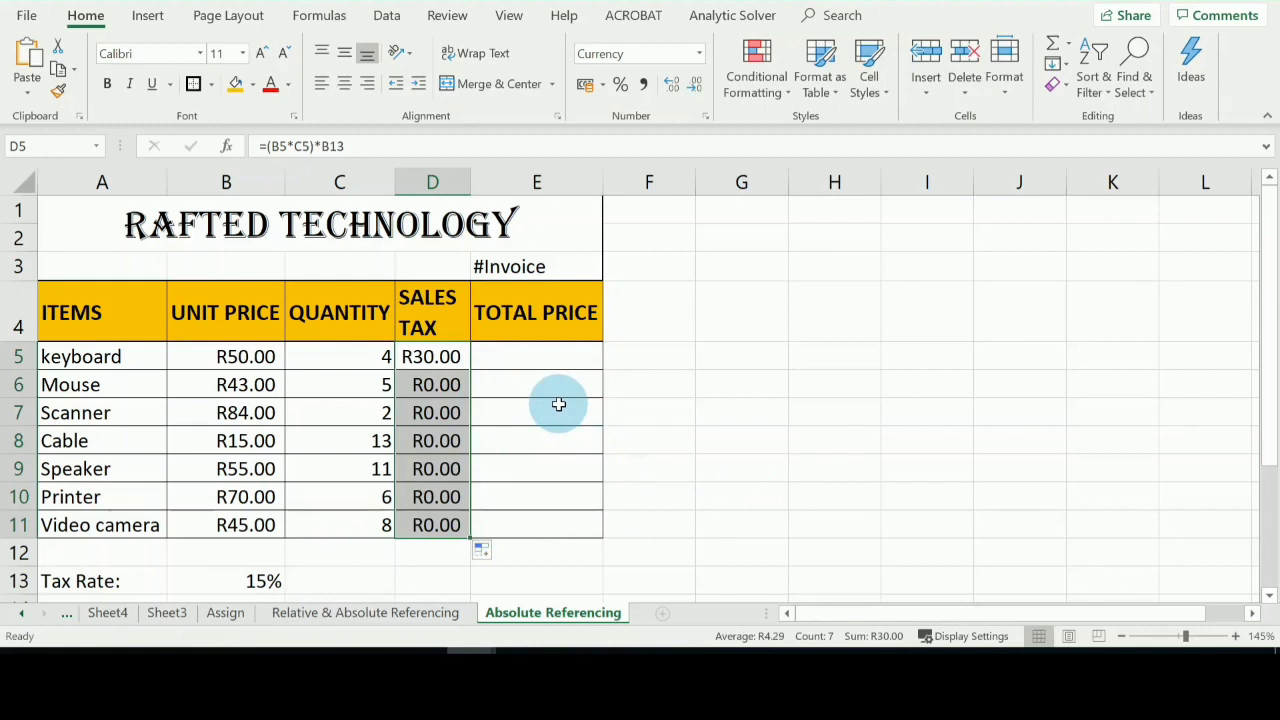
left_click(445, 384)
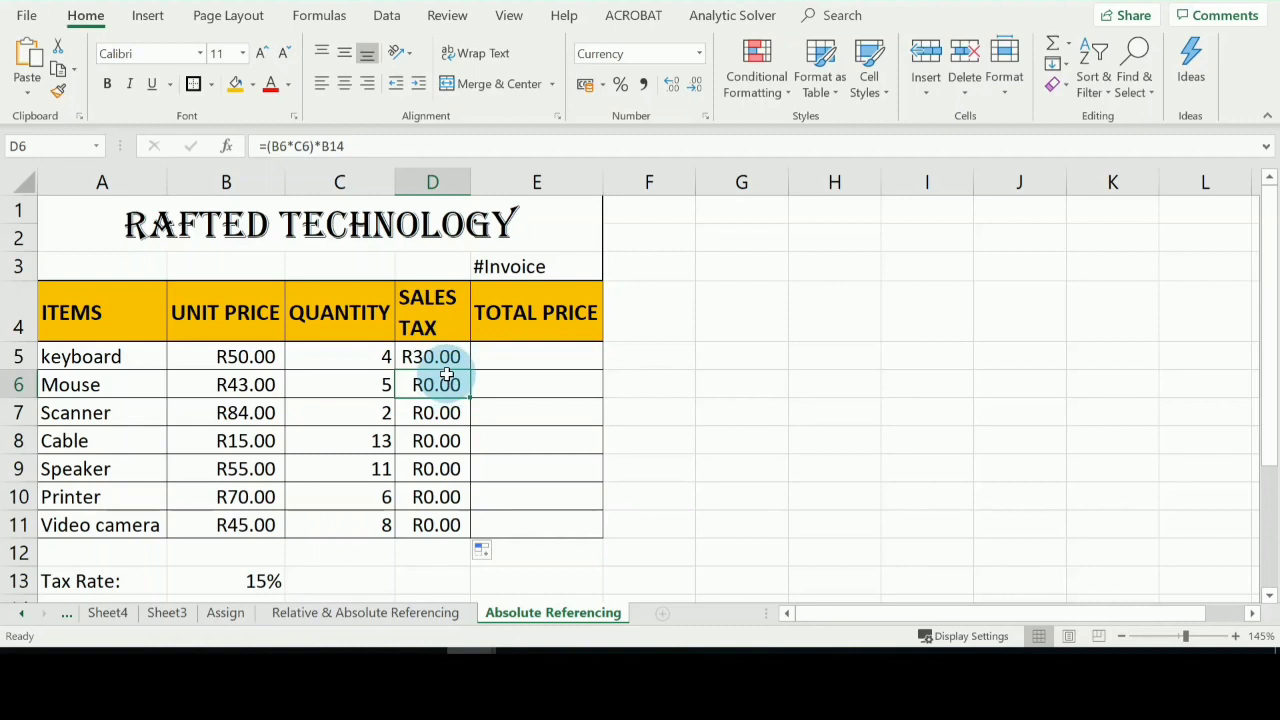
left_click(443, 356)
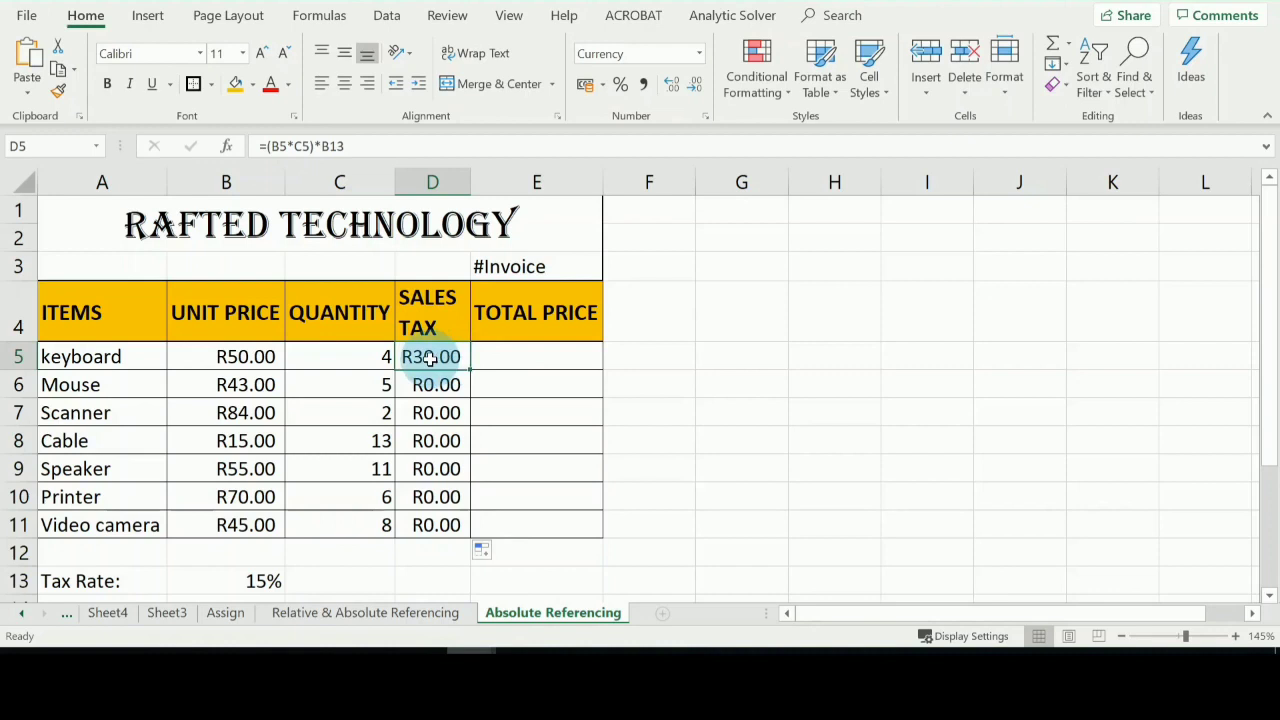
Clear the copied sales tax formulas from D6 through D11.
left_click_drag(448, 530, 435, 397)
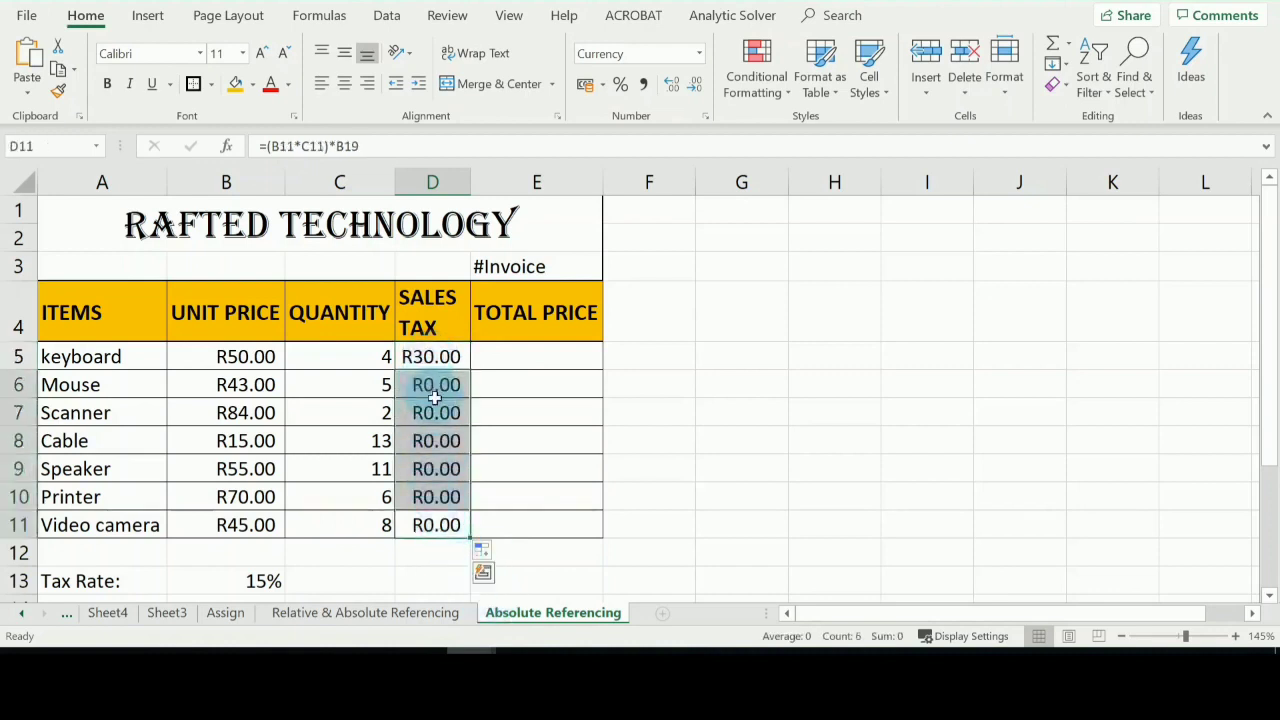
key("Delete")
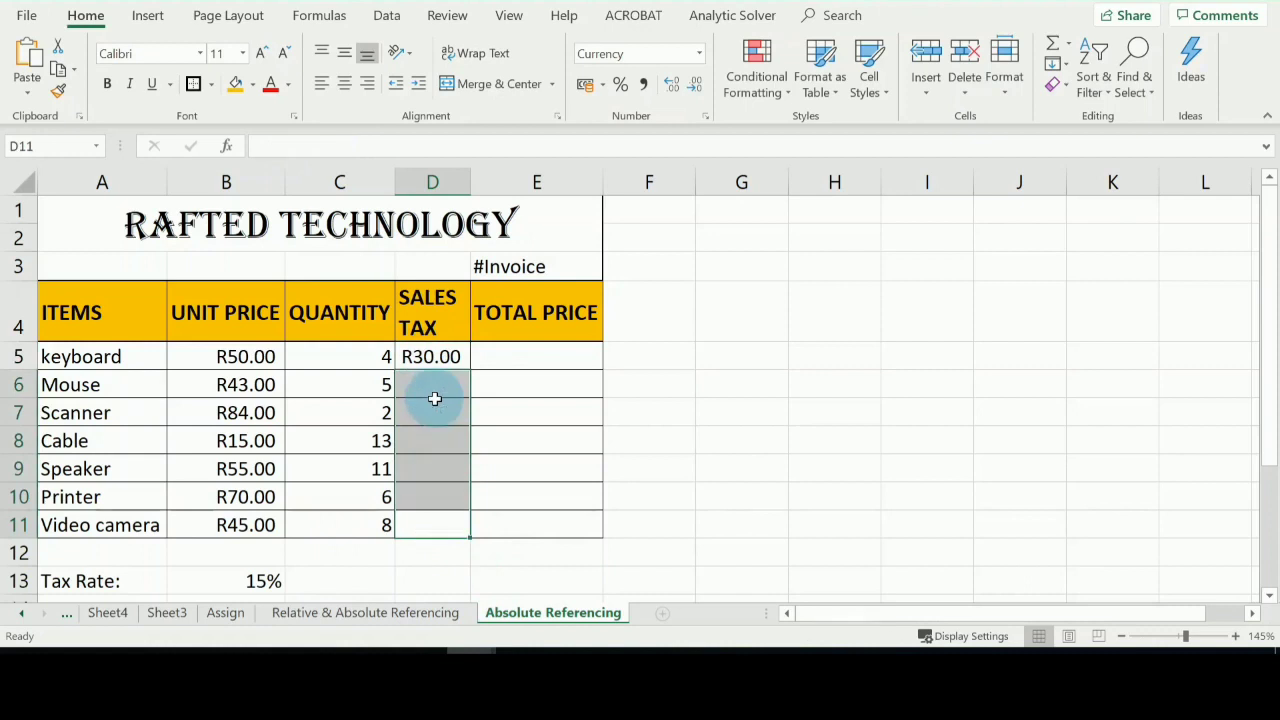
Make the tax rate reference absolute in the keyboard's sales tax formula, so D5 contains =(B5*C5)*$B$13.
left_click(425, 358)
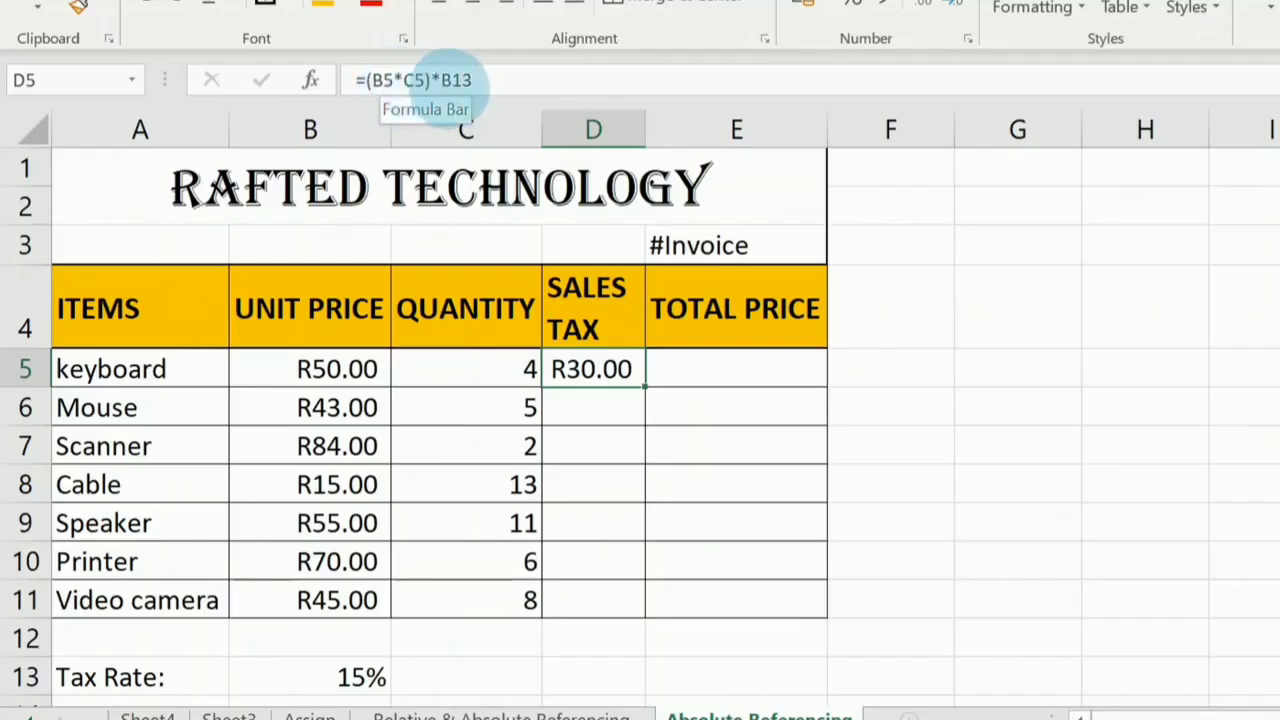
left_click(442, 80)
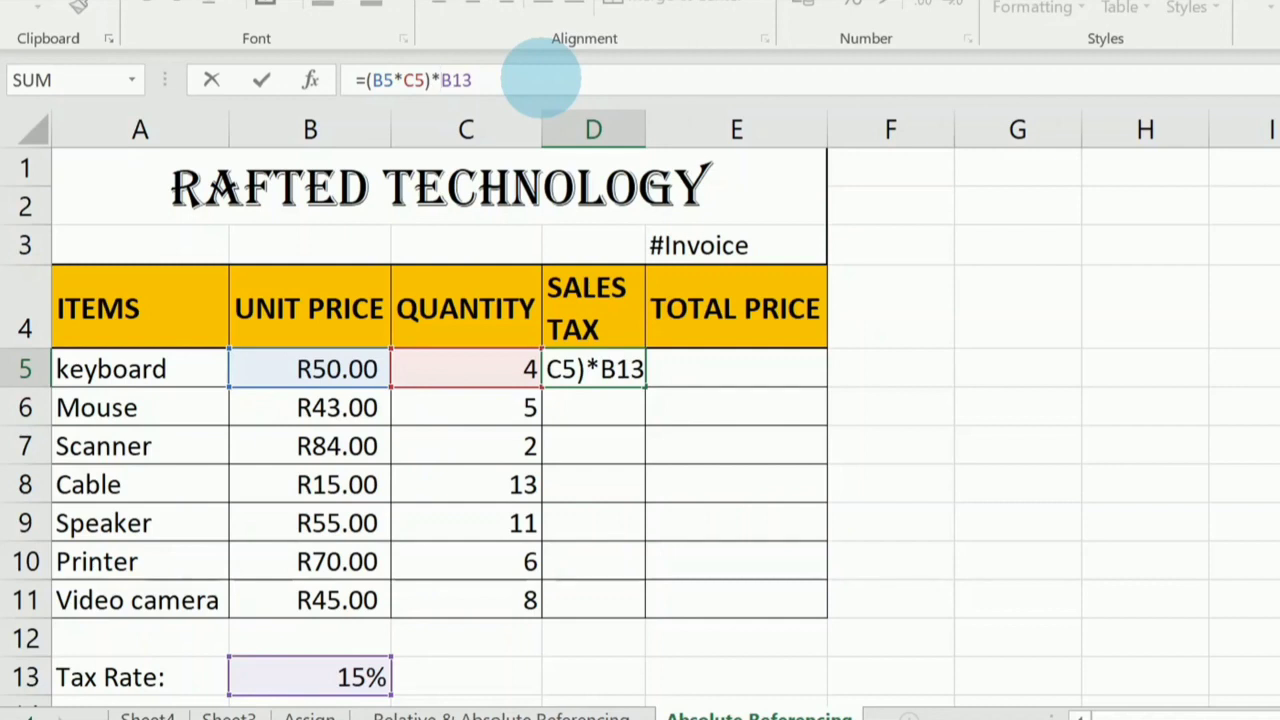
type("$")
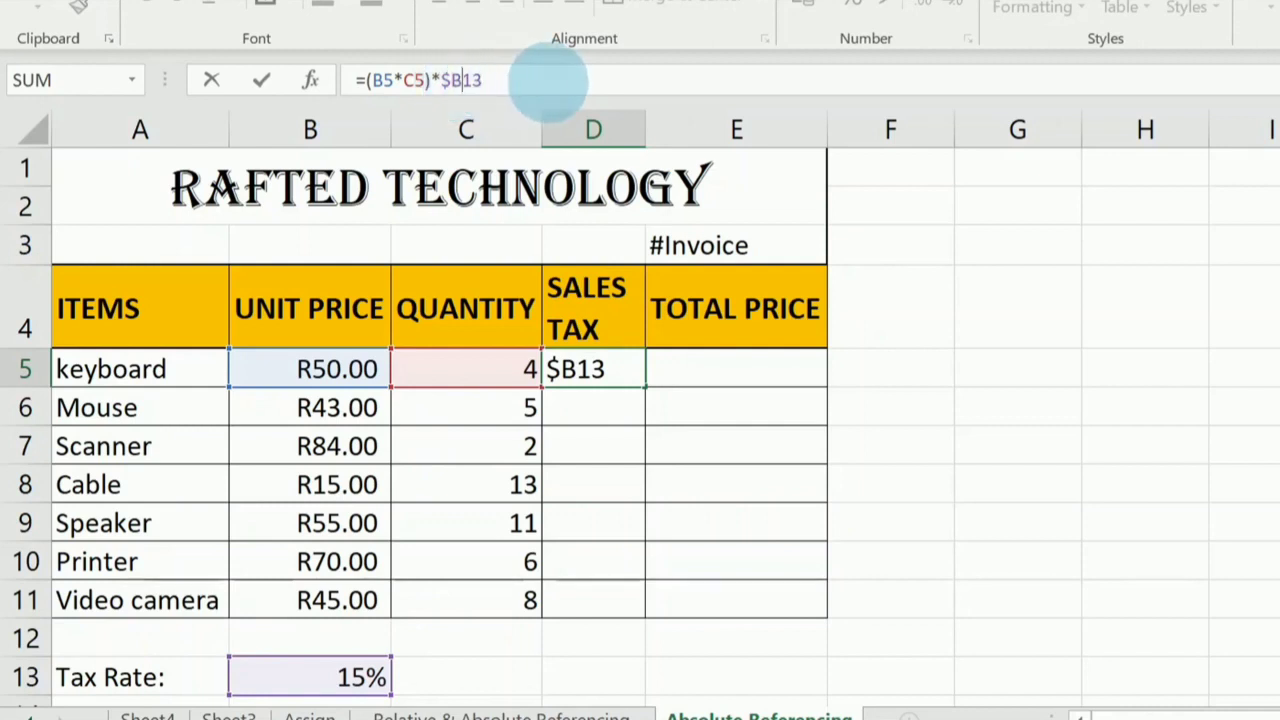
type("$")
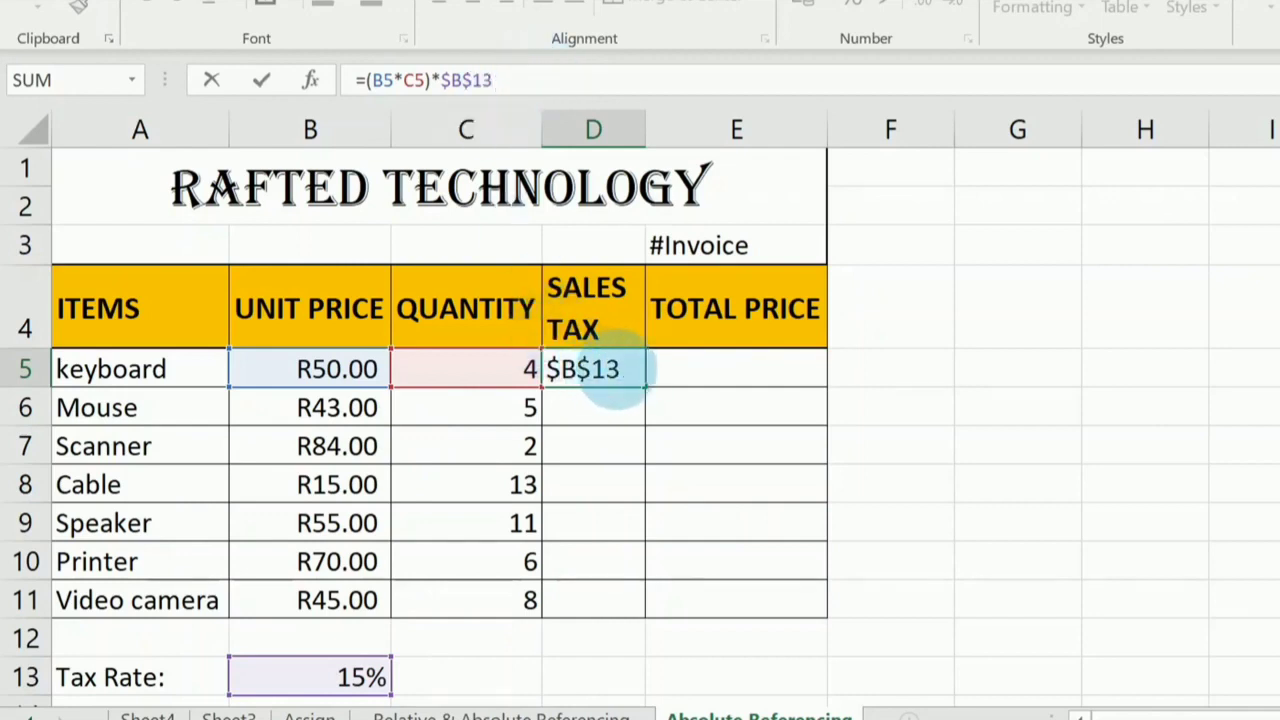
key("Return")
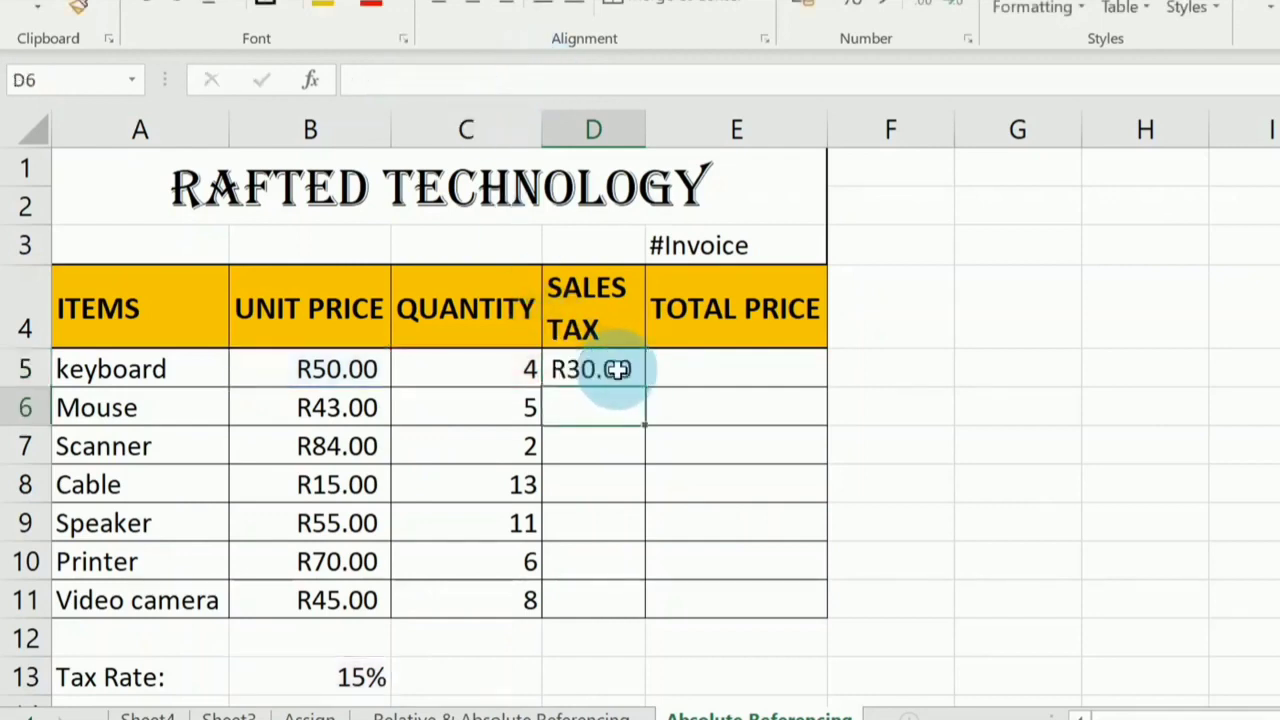
Fill the sales tax formula with the absolute tax rate reference from D5 down through D11, and check the formulas in D7 and D5.
left_click(617, 369)
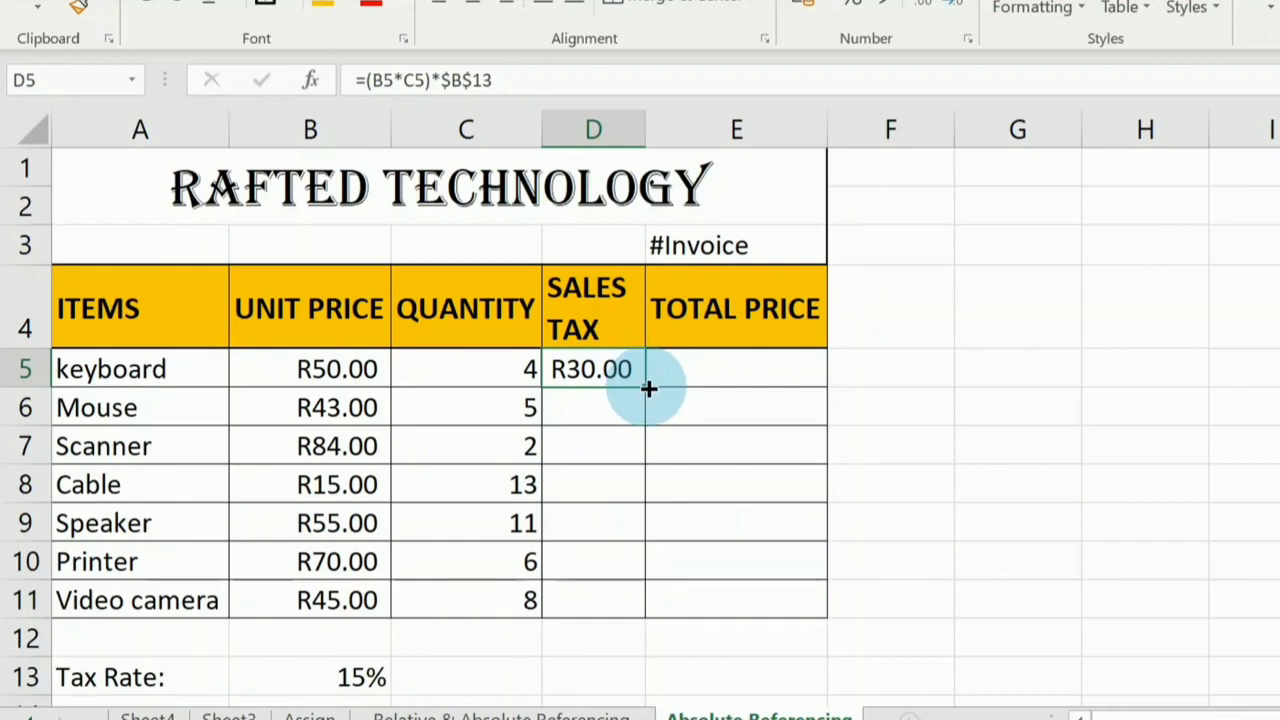
left_click_drag(646, 386, 642, 608)
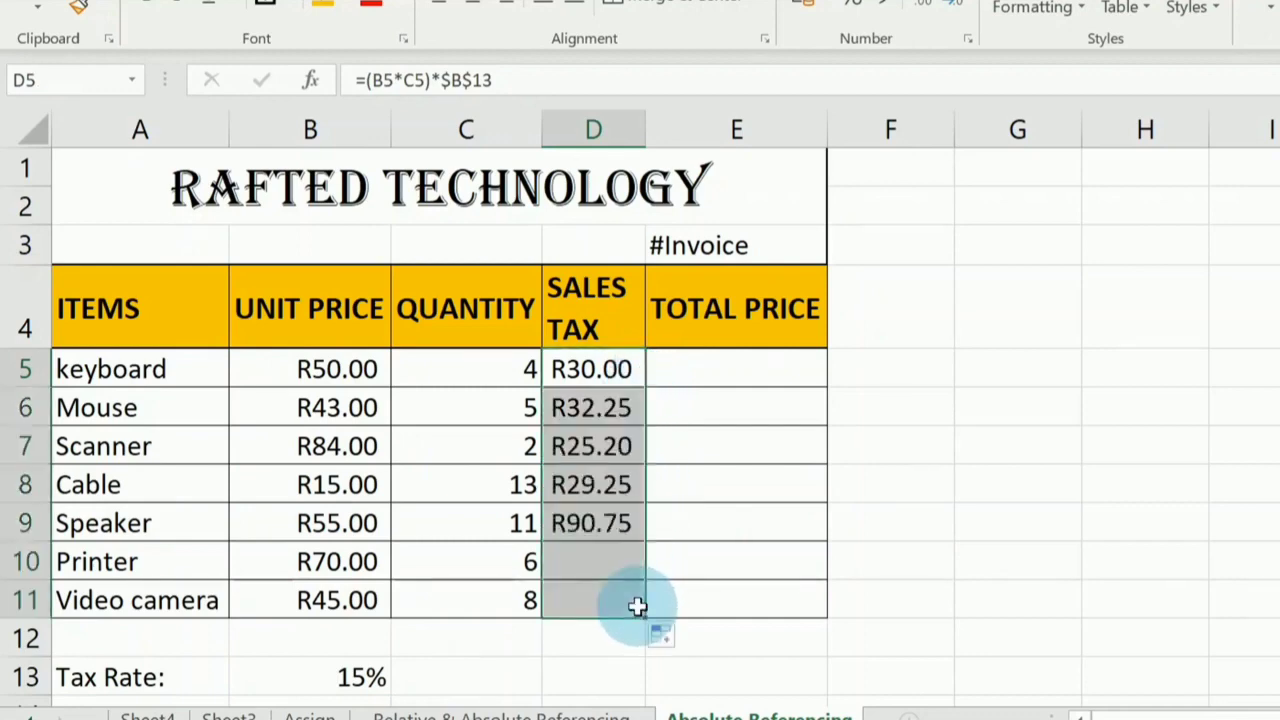
left_click(630, 446)
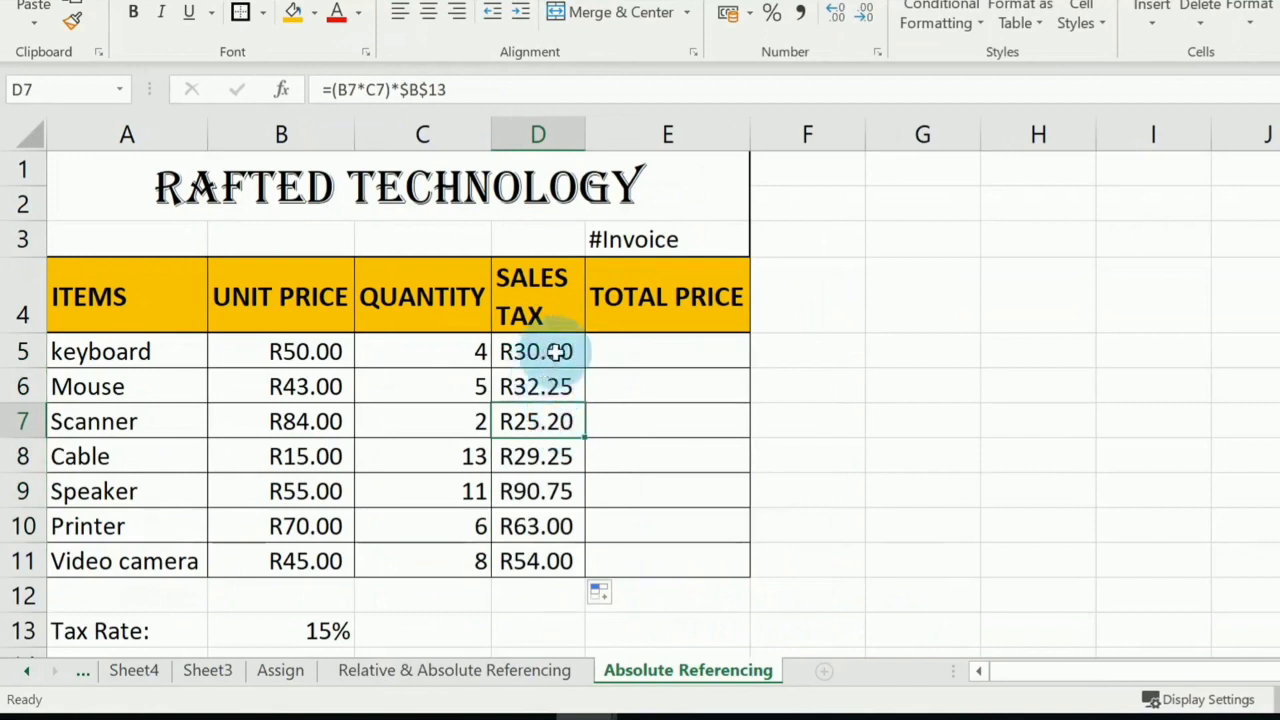
left_click(556, 352)
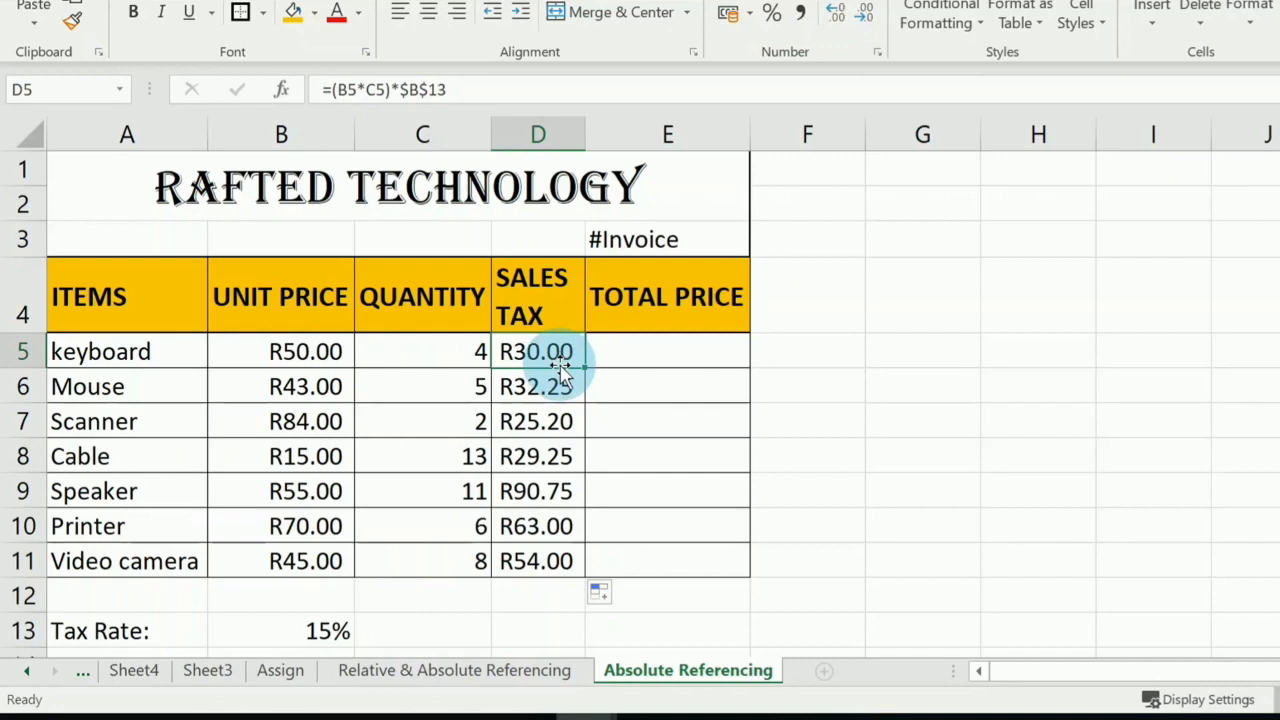
Calculate the keyboard's total price including sales tax in E5 with the formula =(B5*C5)+D5.
left_click(670, 352)
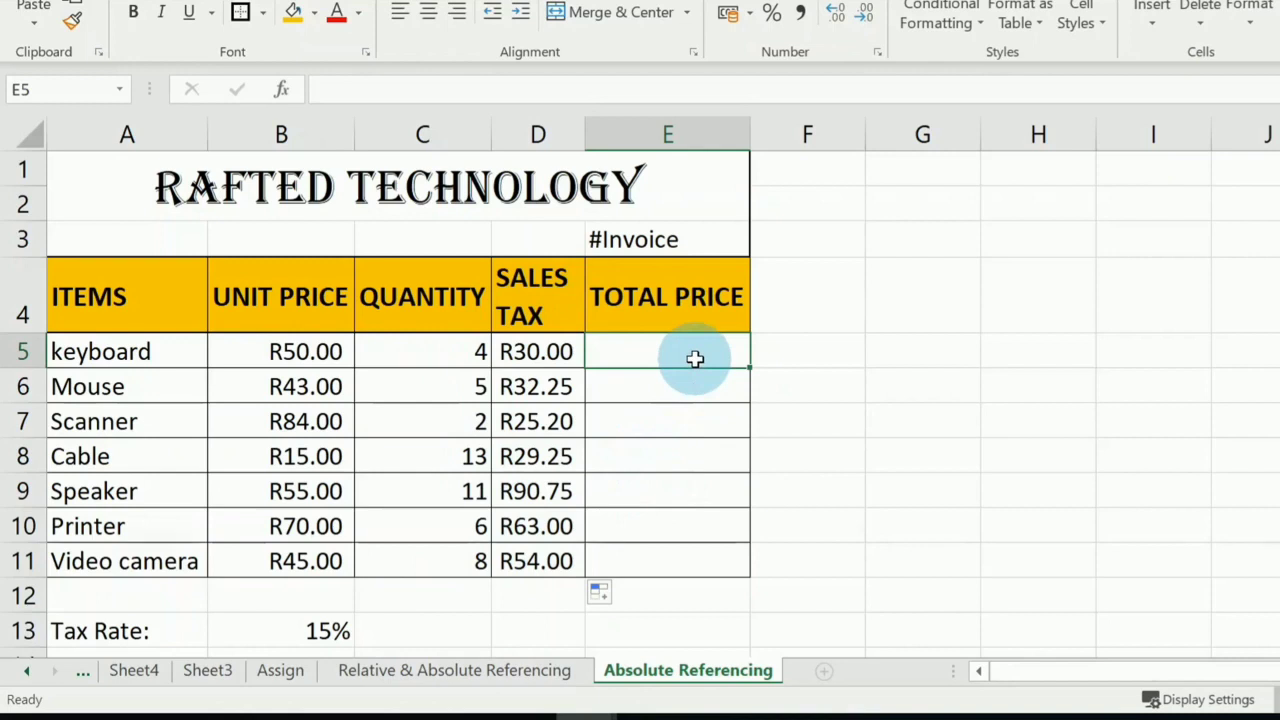
type("=")
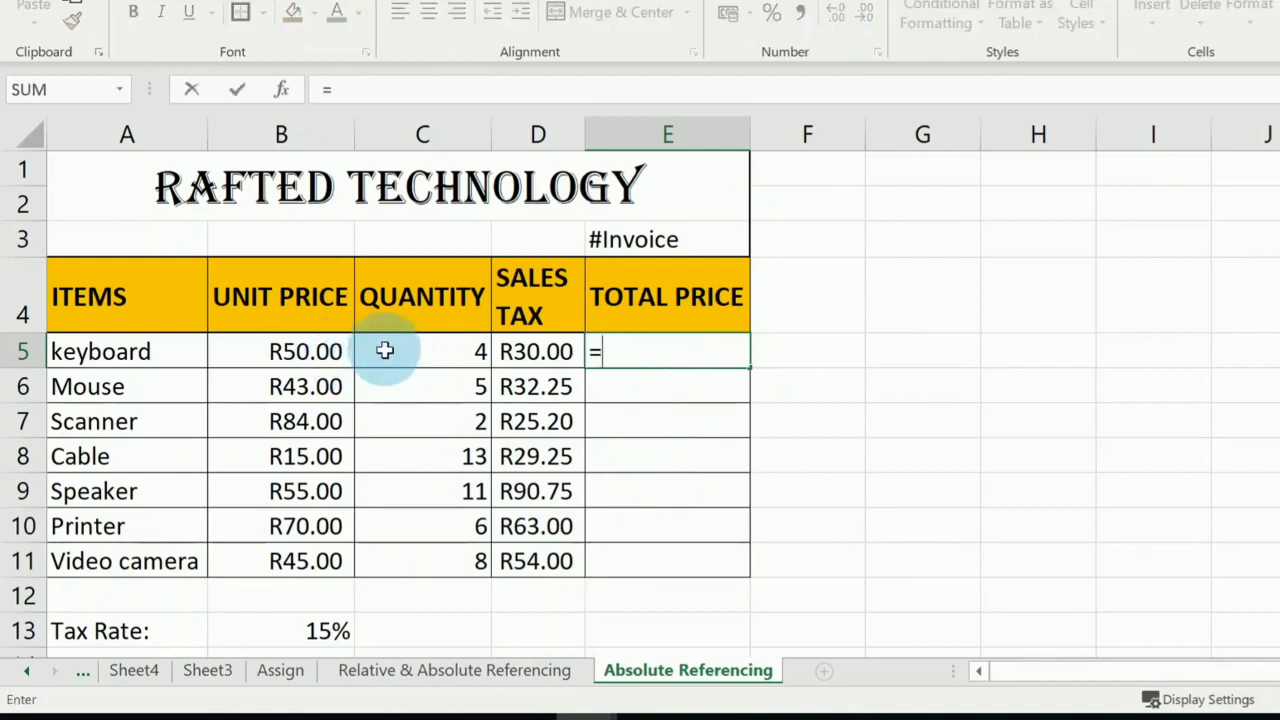
type("(")
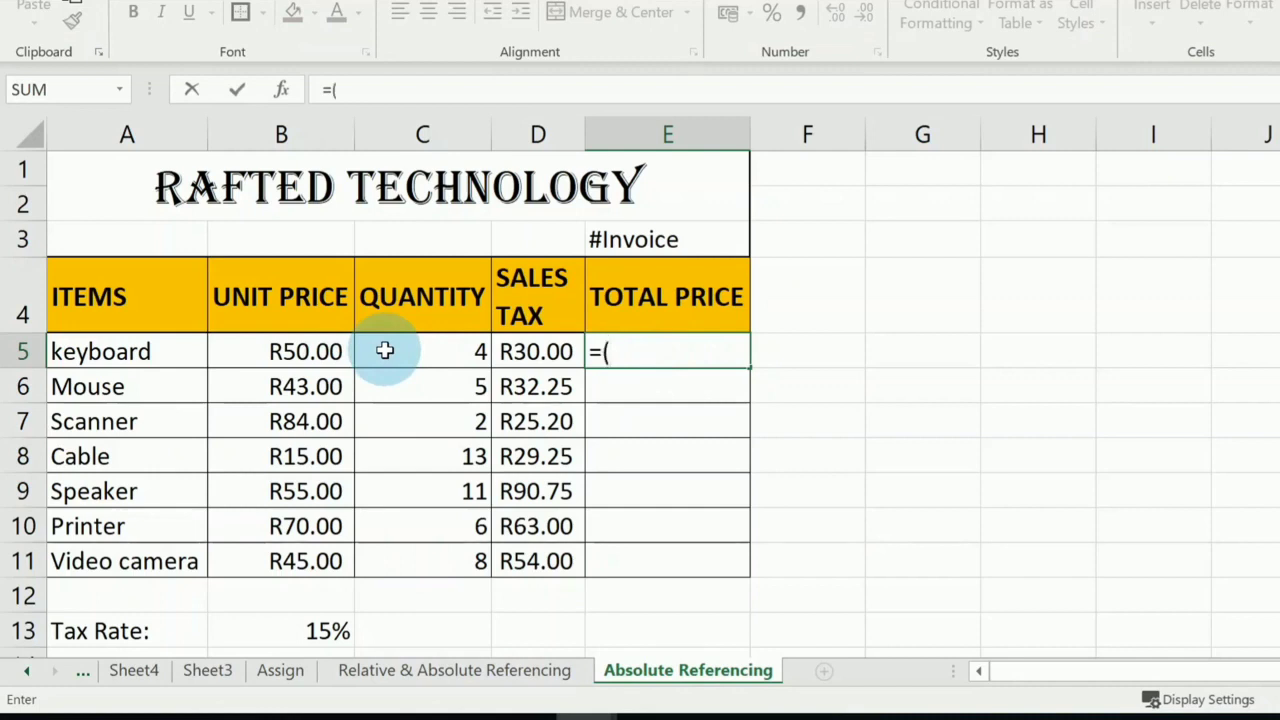
left_click(331, 352)
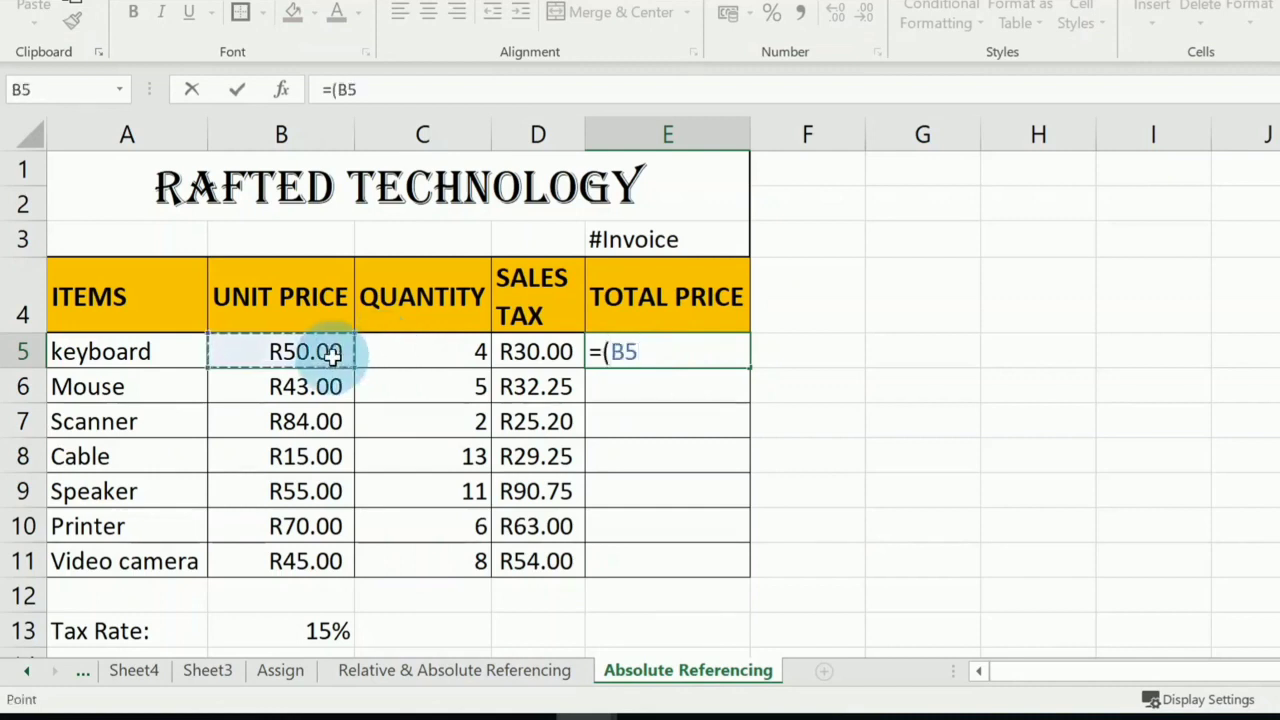
type("*")
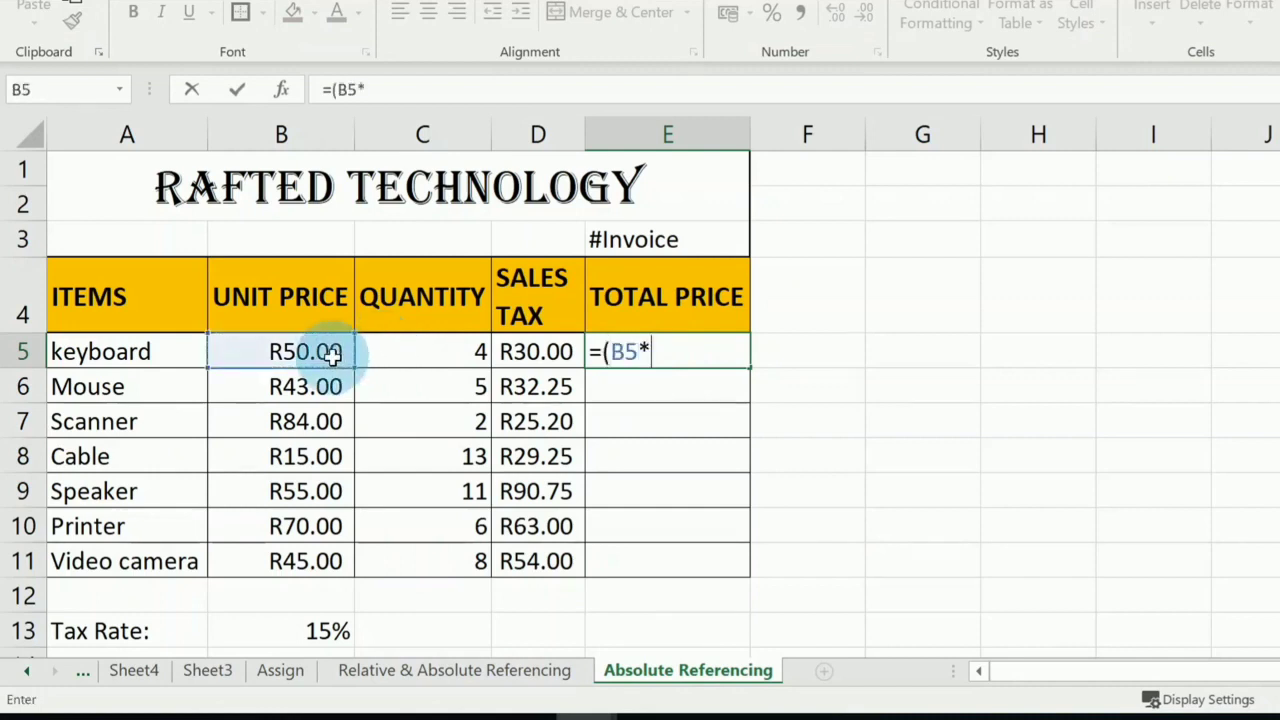
left_click(450, 353)
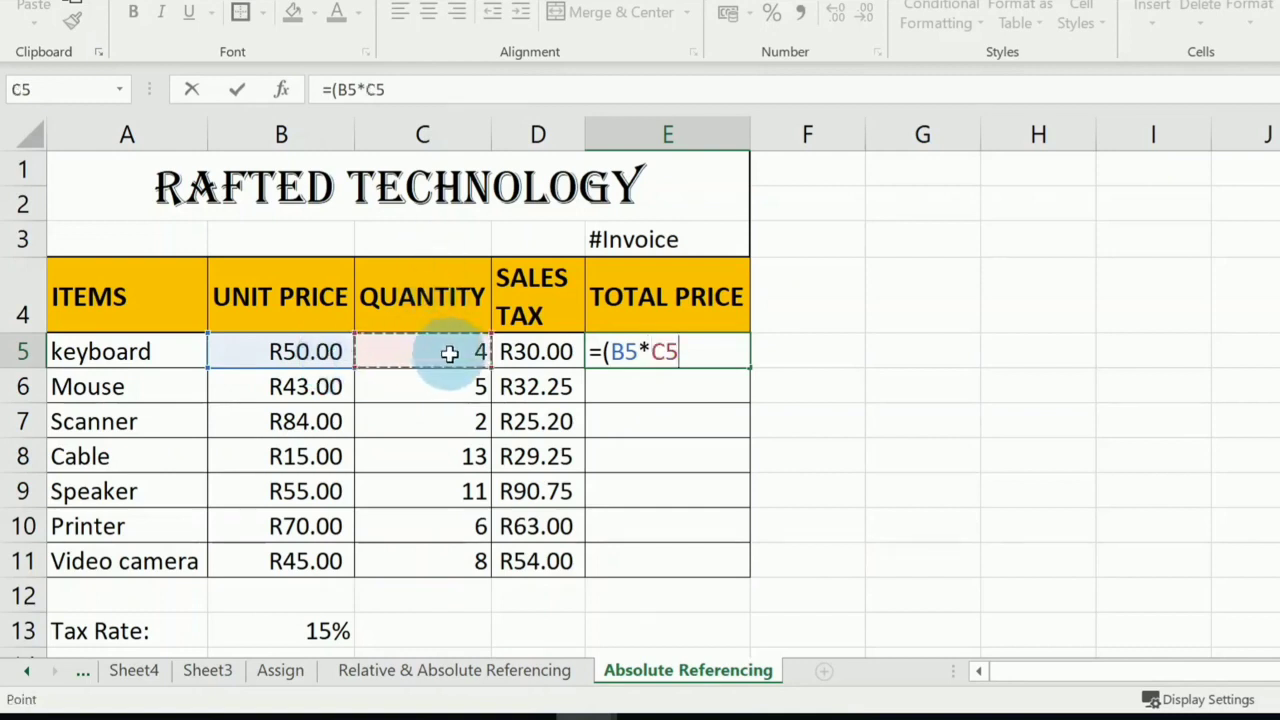
type(")")
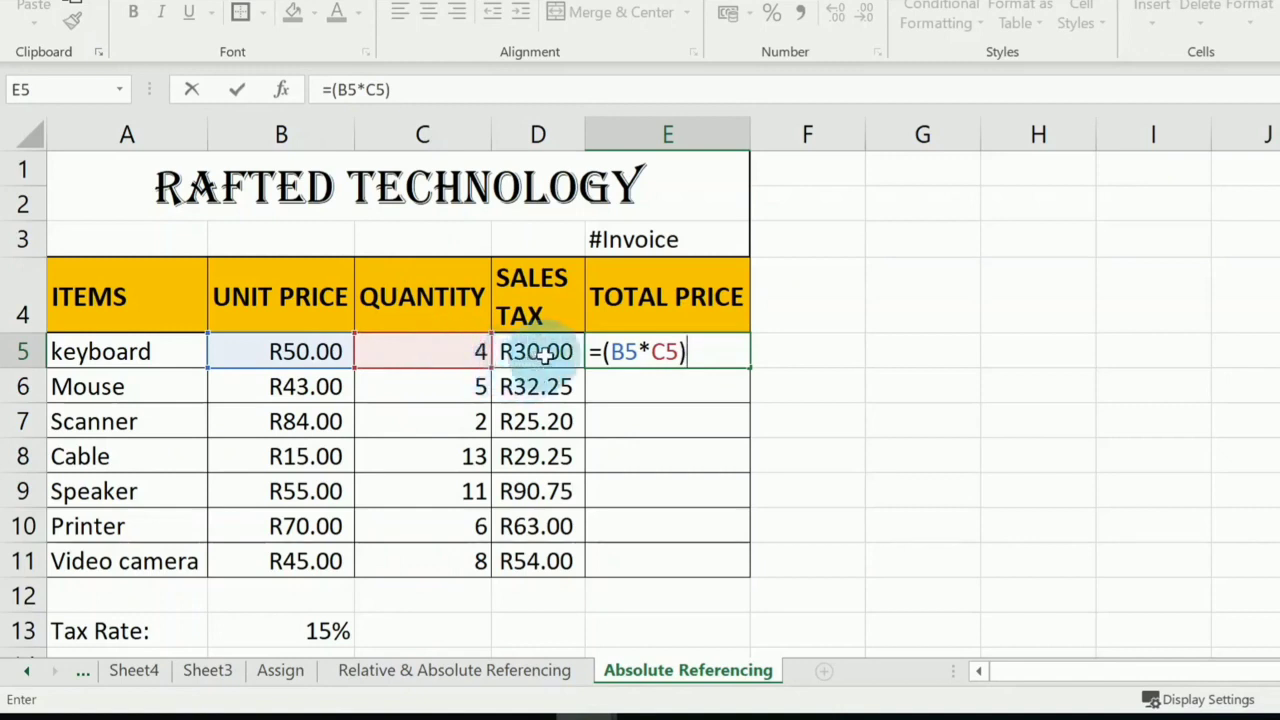
type("+")
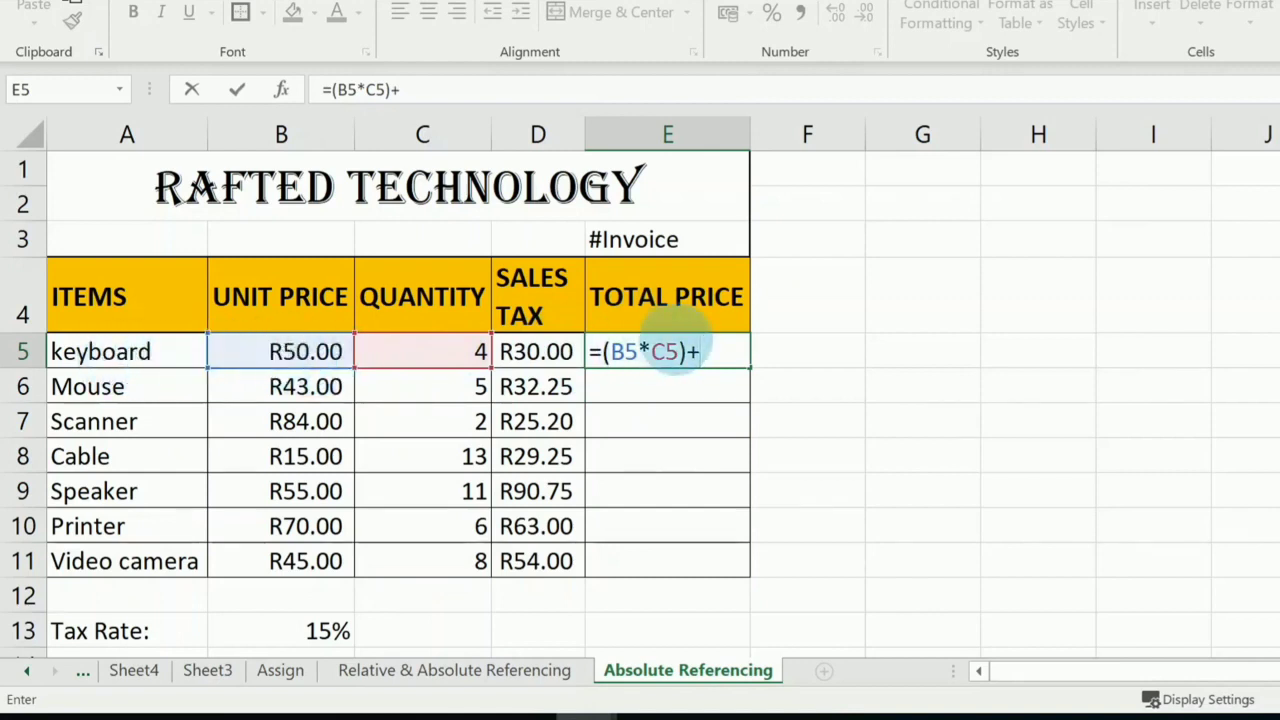
left_click(560, 350)
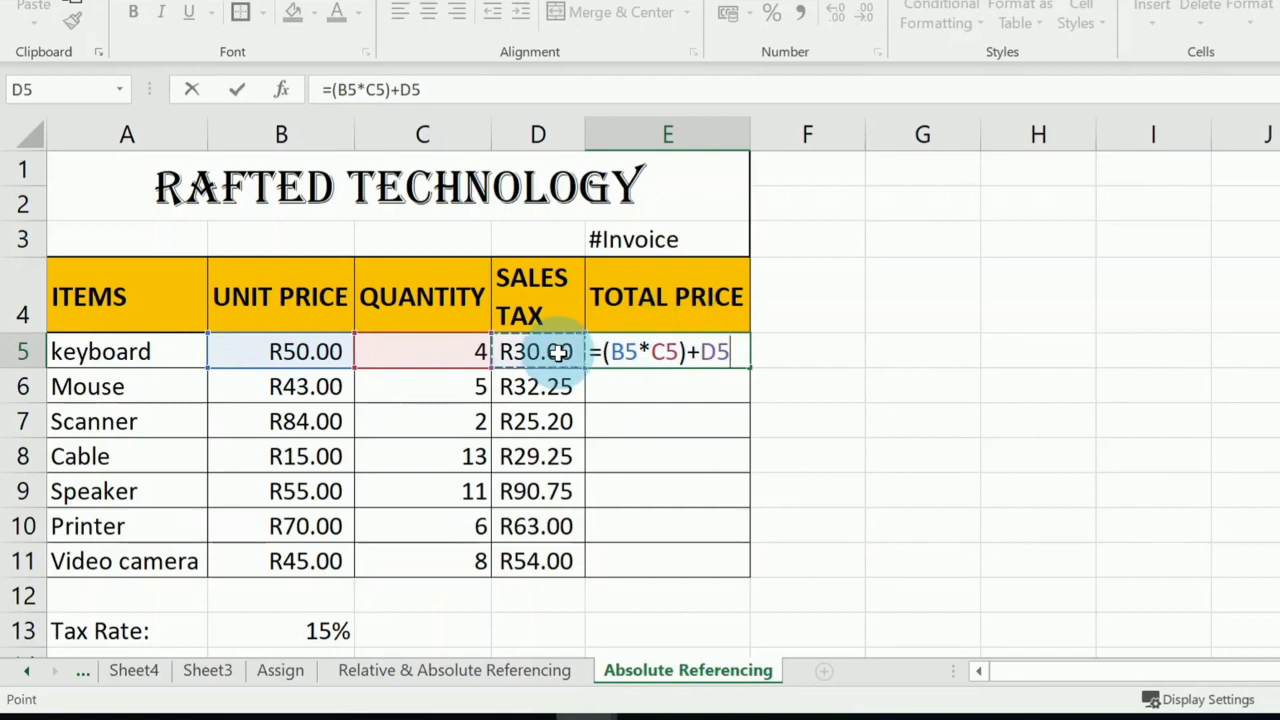
key("Return")
Fill the total price formula from E5 down through E11 for the remaining items, and select the Sales Tax column.
left_click(688, 351)
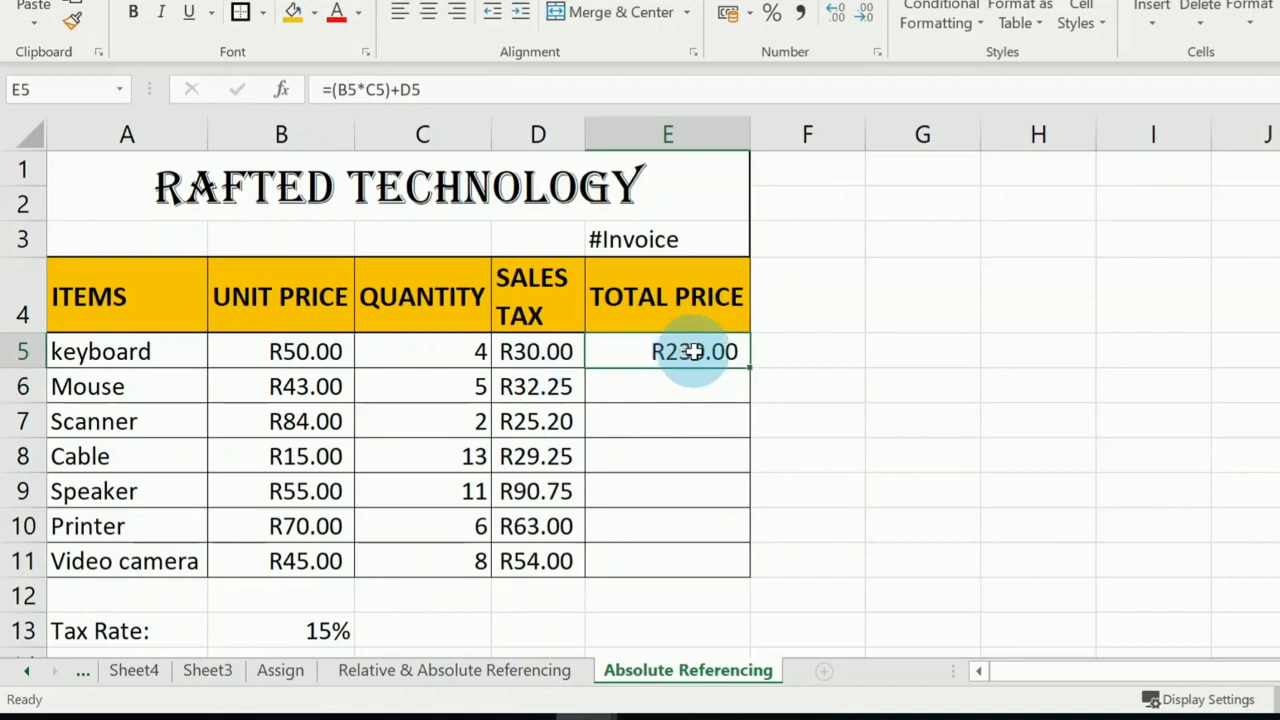
left_click(18, 351)
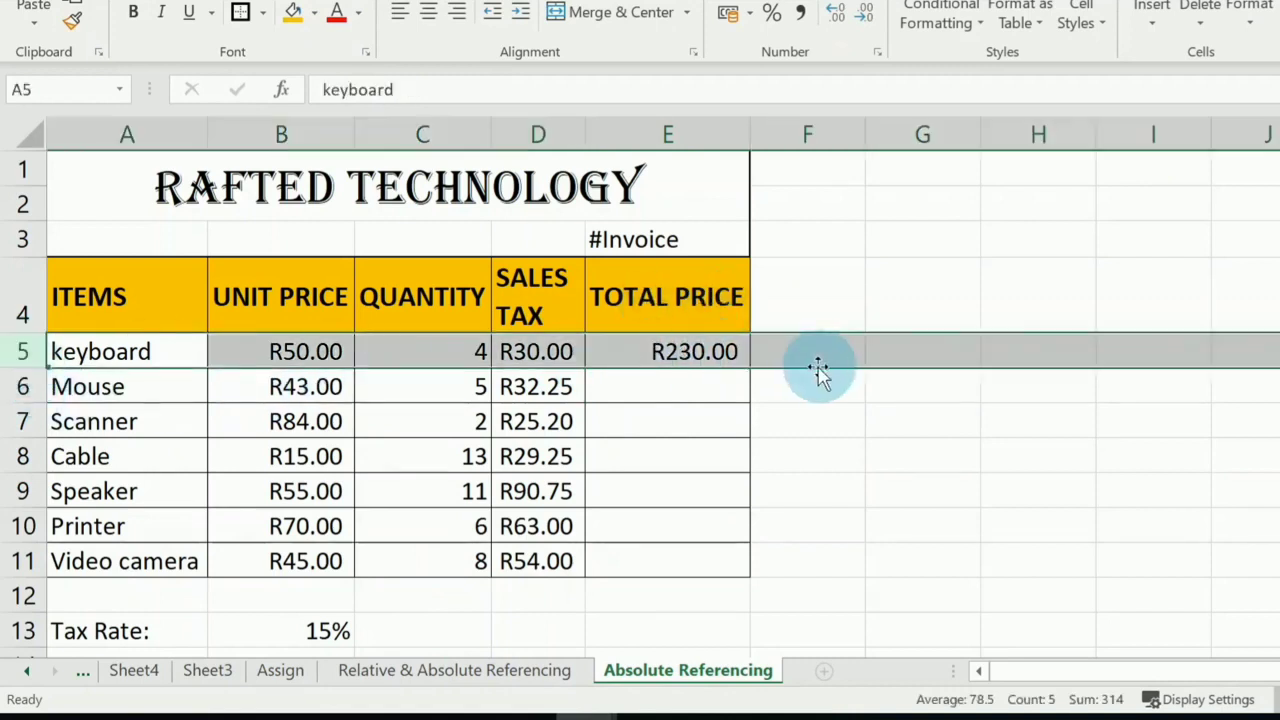
left_click(700, 351)
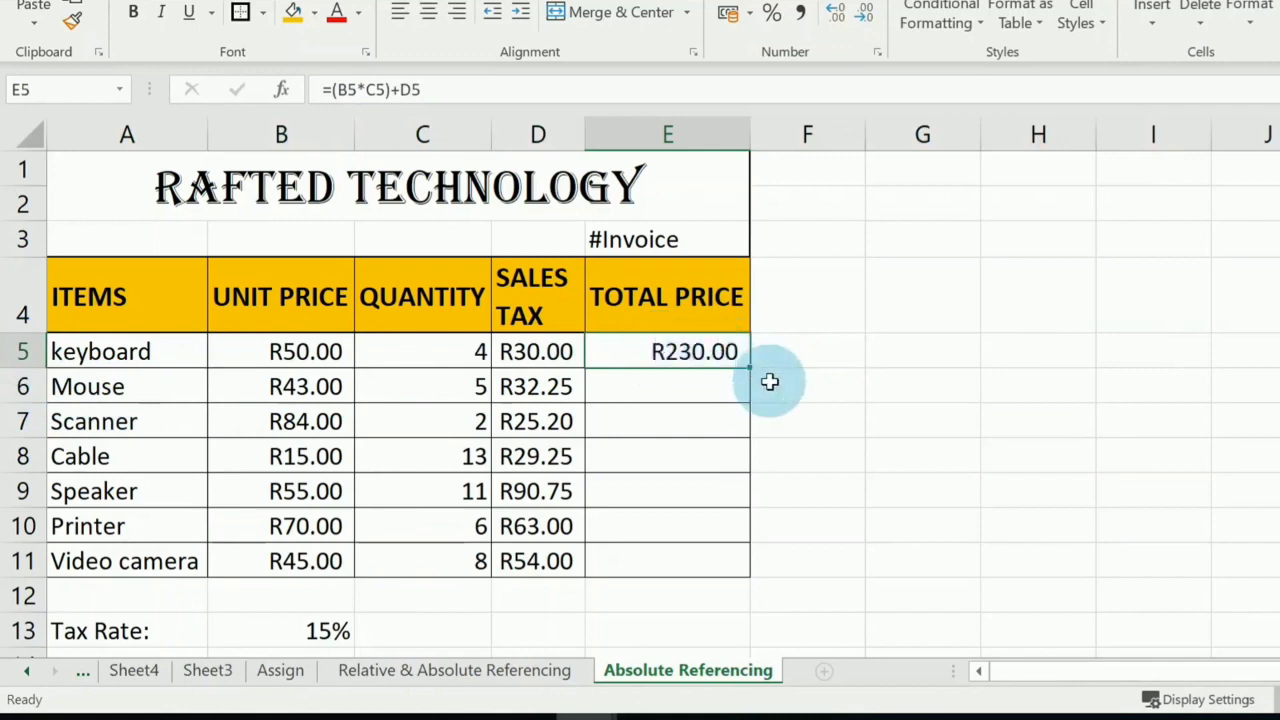
left_click_drag(750, 368, 750, 572)
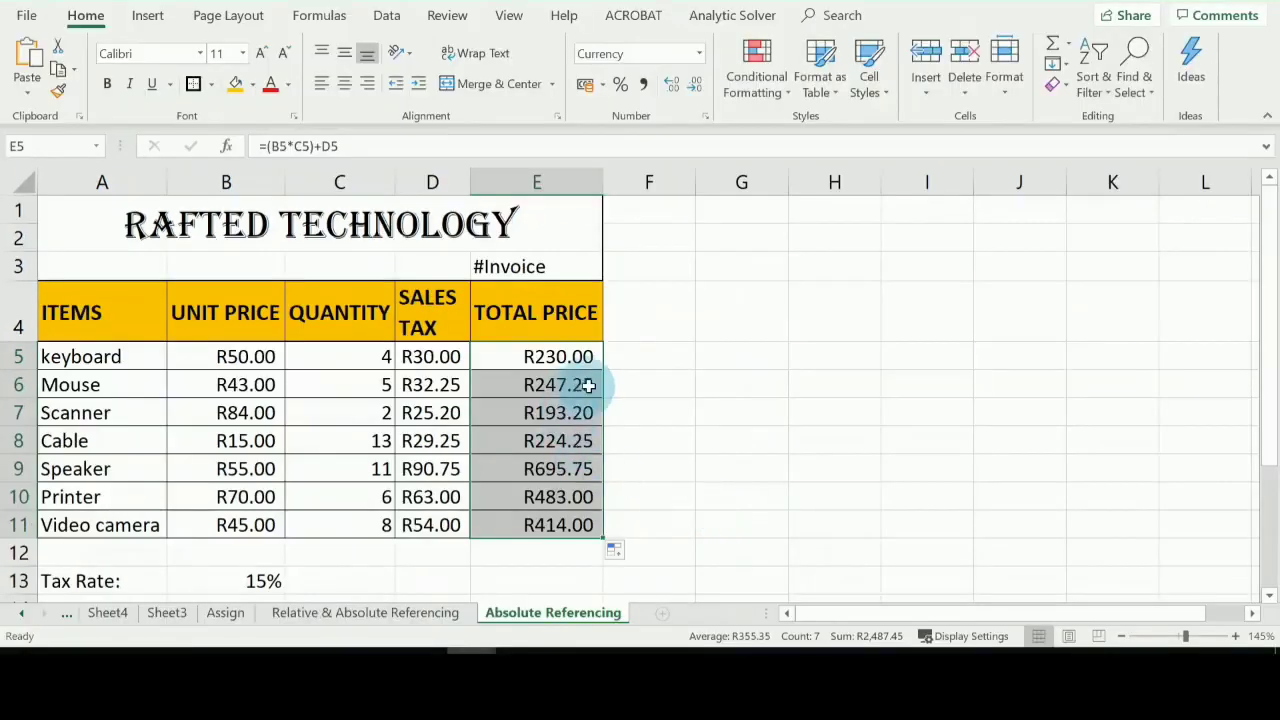
left_click(432, 182)
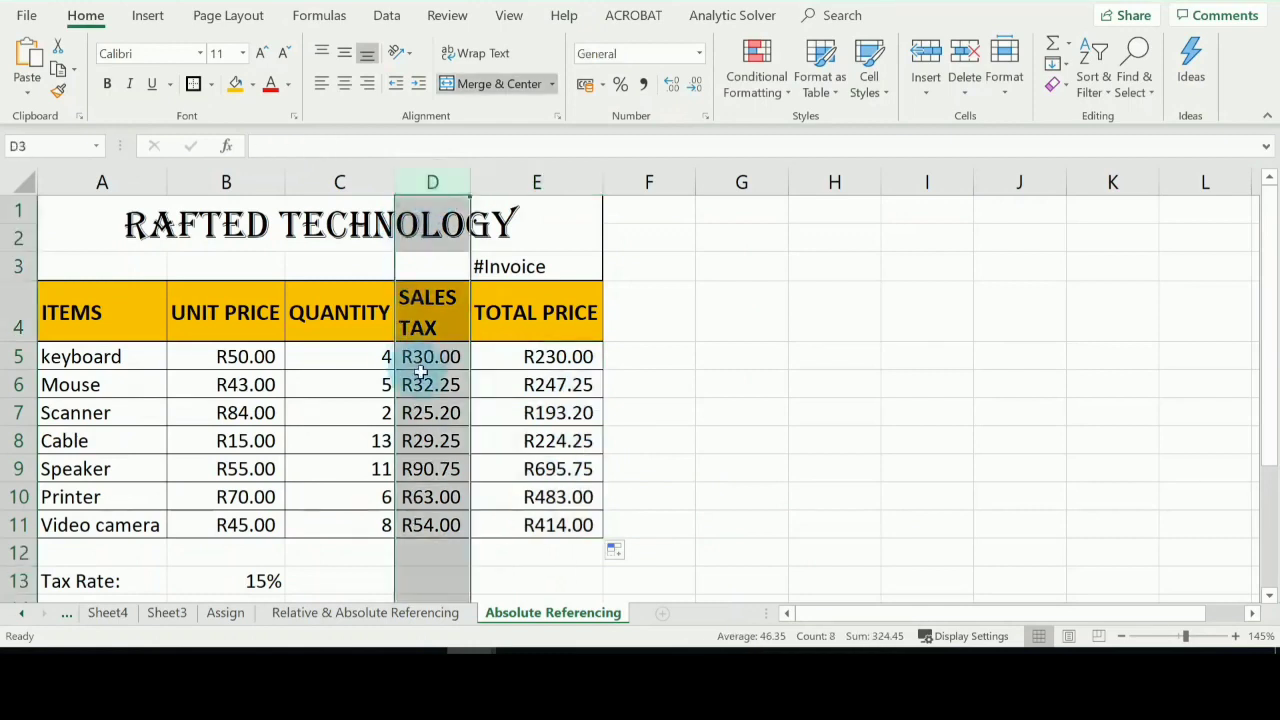